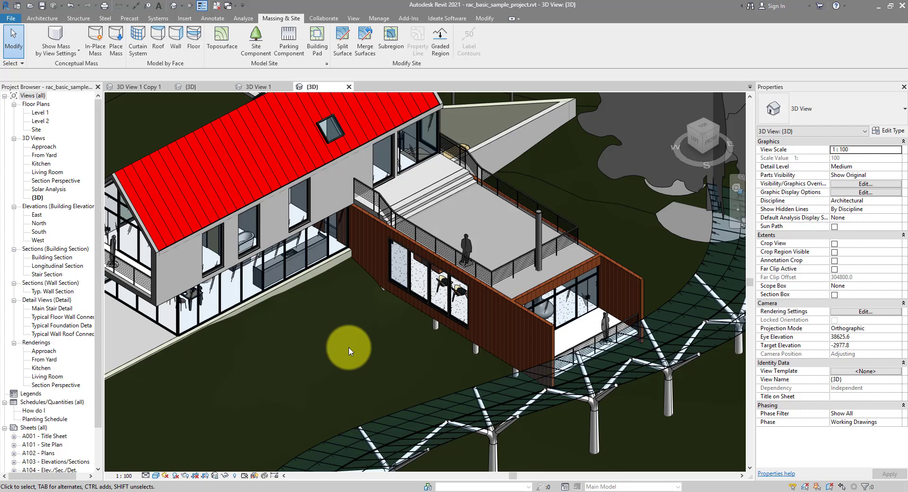
Zoom to the deck stairs and select the short SH_1100mm railing beside them.
scroll(374, 205, up, 5)
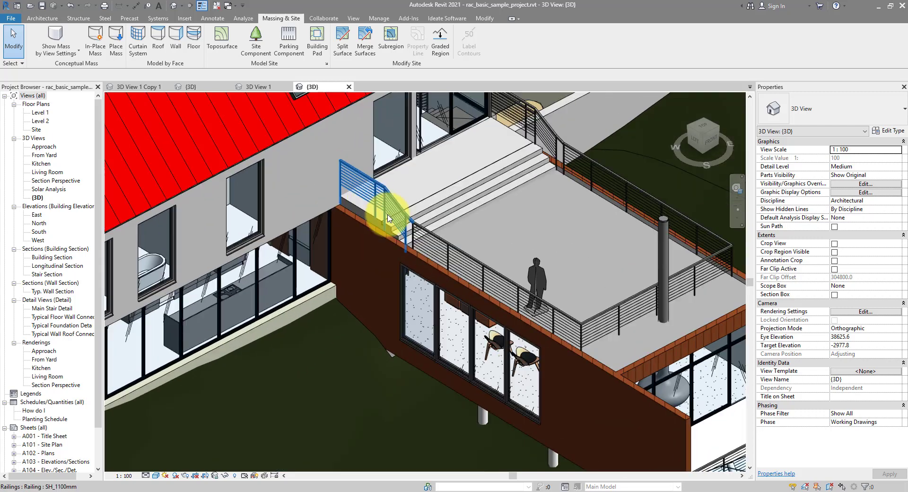
click(411, 193)
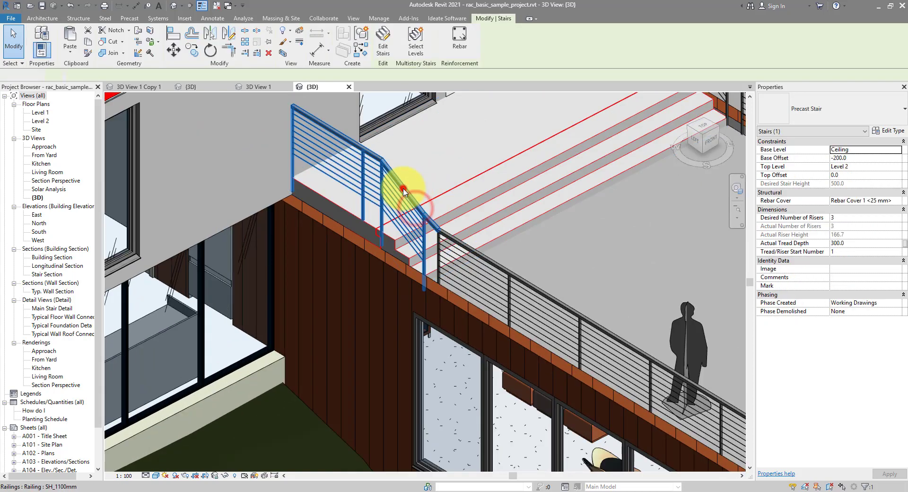
click(410, 193)
middle_drag(523, 247, 532, 294)
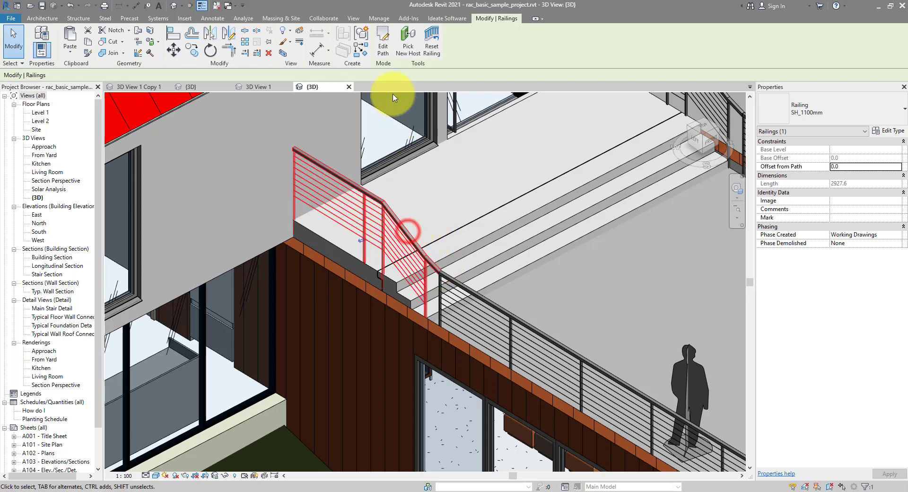
In the railing's path sketch, draw a new line along the deck wall edge.
click(382, 50)
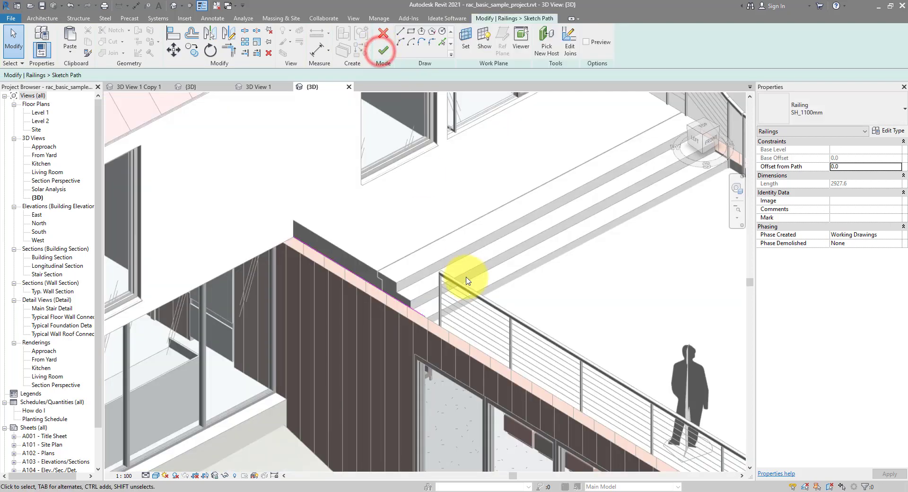
click(400, 31)
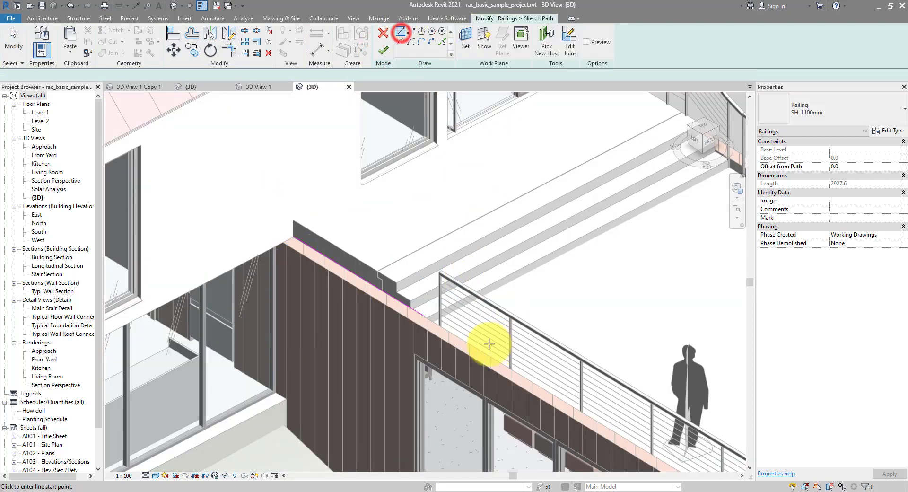
click(427, 316)
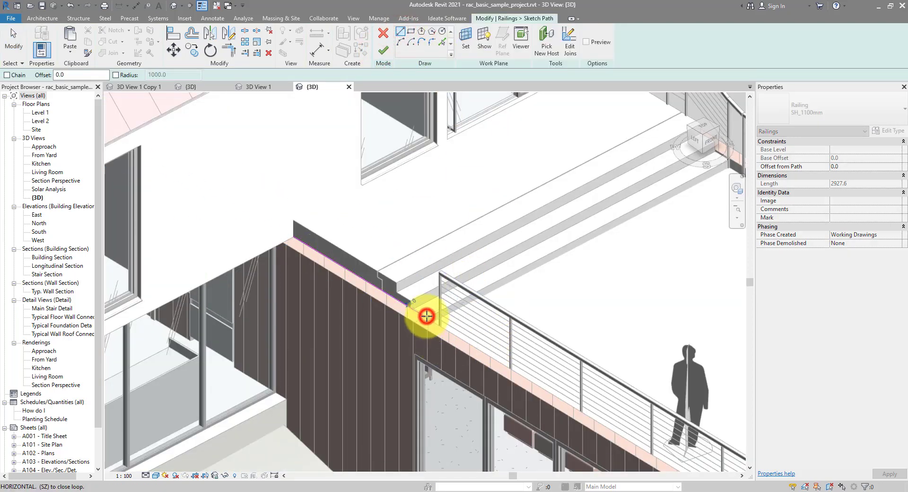
click(552, 394)
key(Escape)
key(Escape)
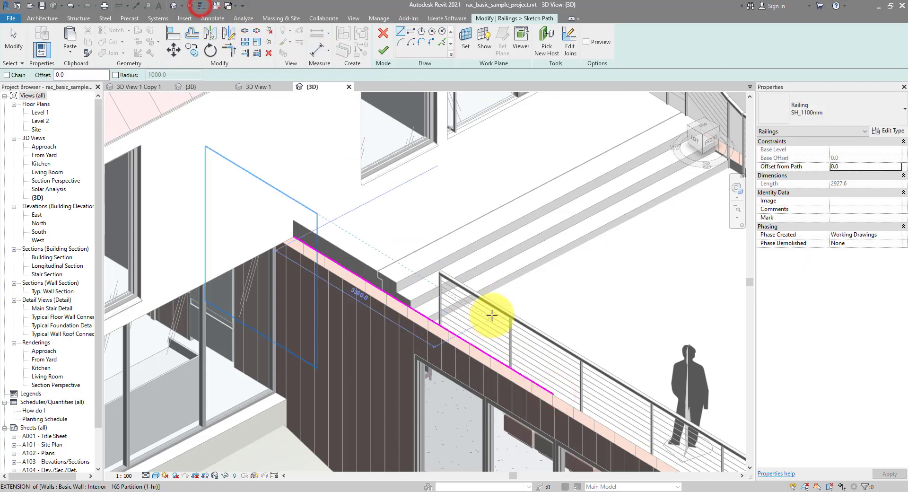
Check the wall-edge path segments, finish the sketch, and orbit to inspect the extended railing.
click(348, 272)
click(408, 307)
click(456, 333)
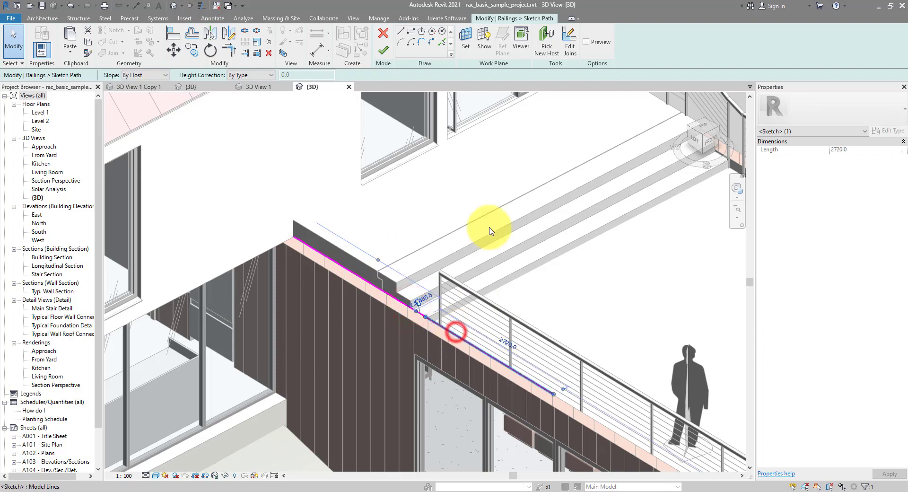
click(384, 53)
scroll(462, 304, up, 6)
scroll(372, 223, down, 2)
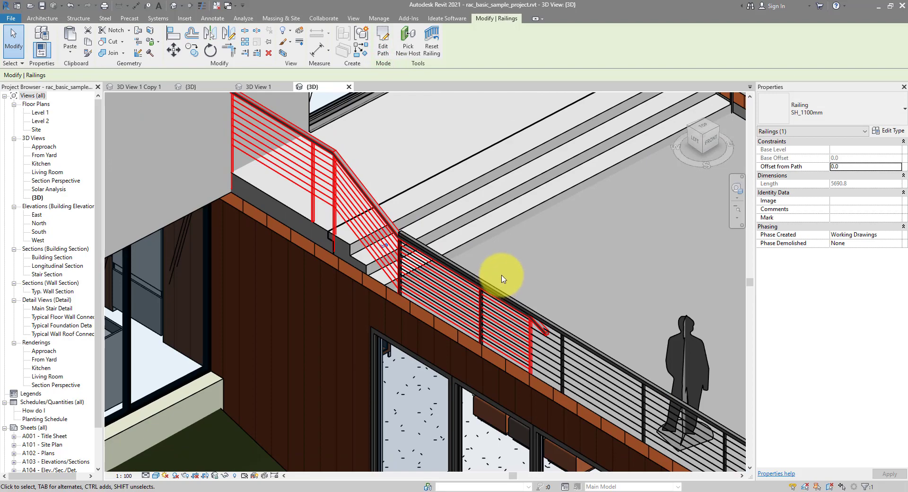
shift+middle_drag(502, 278, 523, 233)
scroll(523, 233, up, 1)
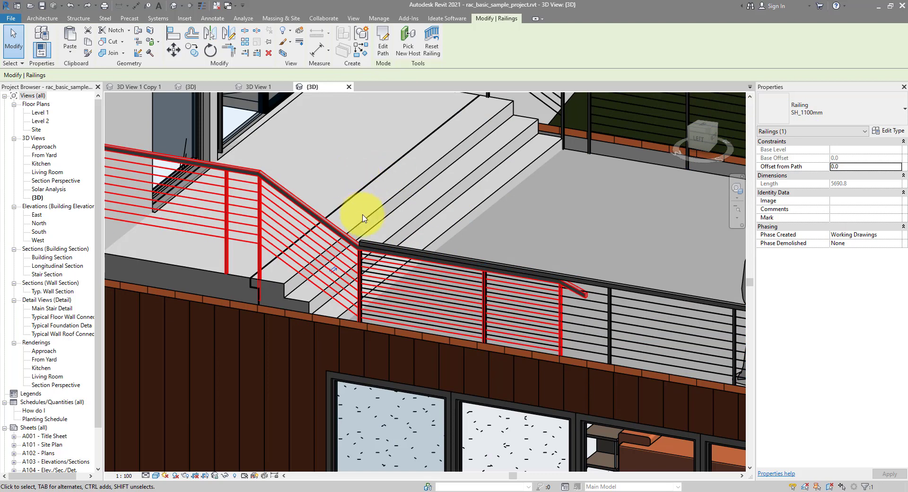
scroll(363, 218, up, 5)
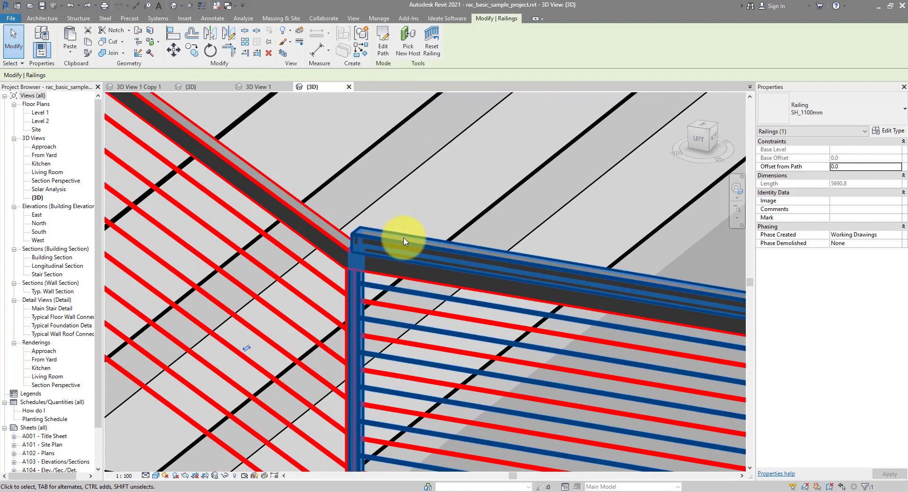
Turn on Thin Lines and set the work plane on the top rail's face.
click(202, 6)
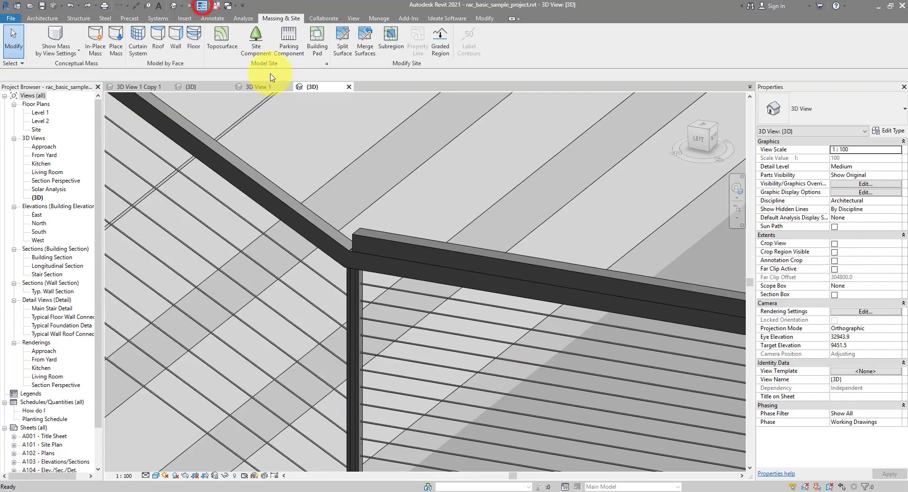
click(42, 18)
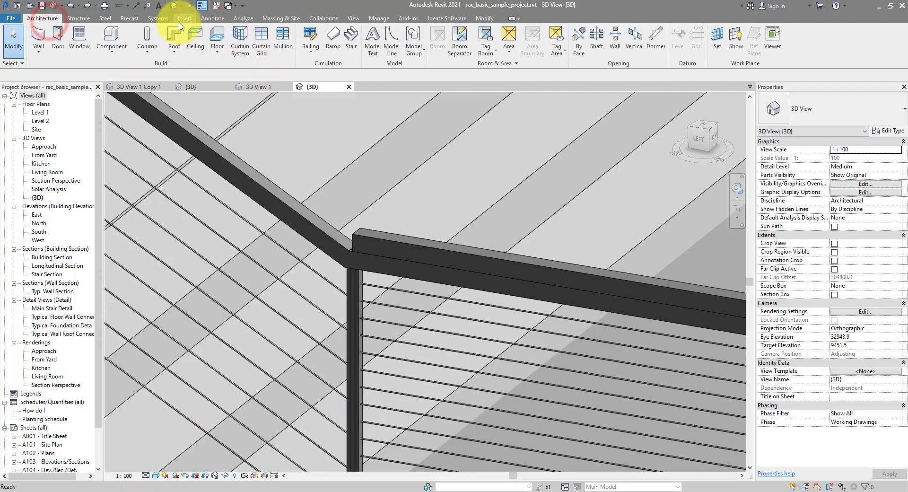
click(211, 18)
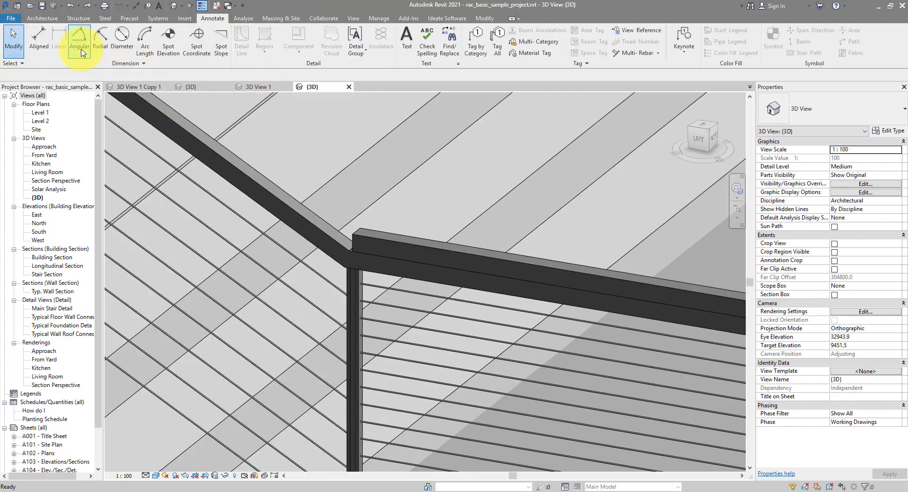
click(39, 38)
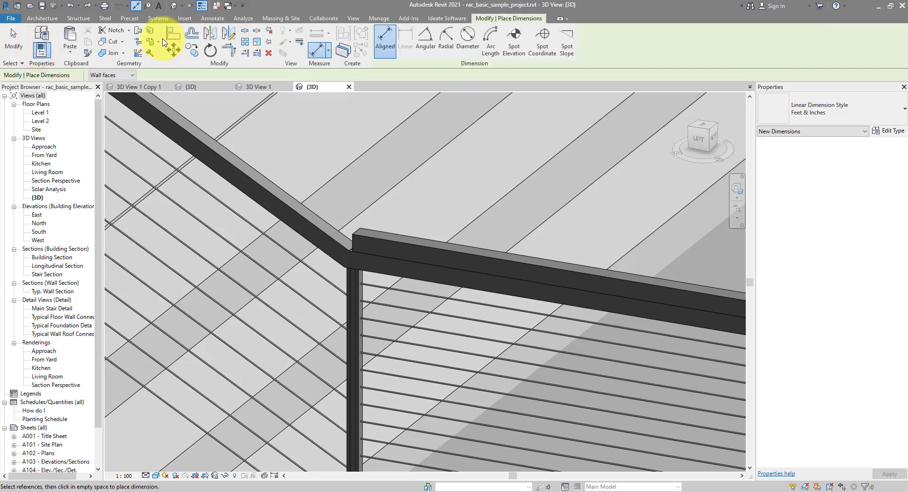
click(42, 18)
click(716, 48)
click(450, 227)
click(492, 266)
click(373, 242)
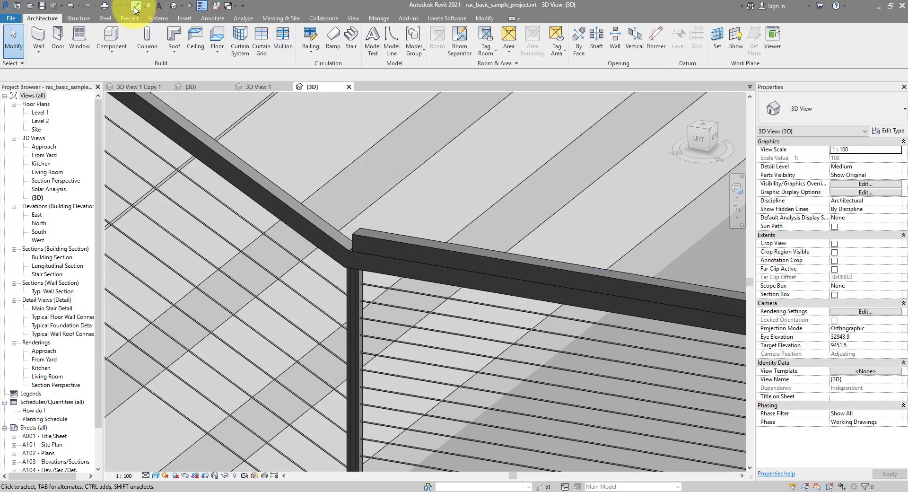
Place an aligned dimension reading 50 between the new and old top rails.
click(135, 6)
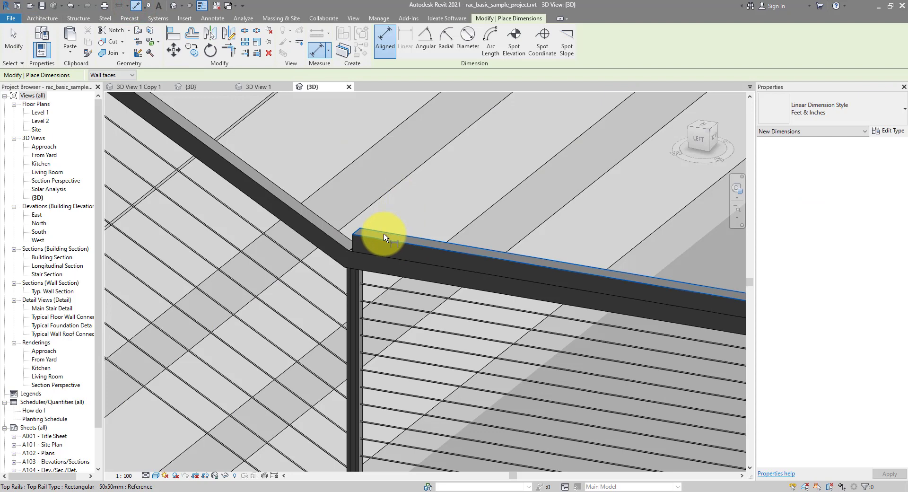
click(384, 234)
scroll(346, 250, up, 4)
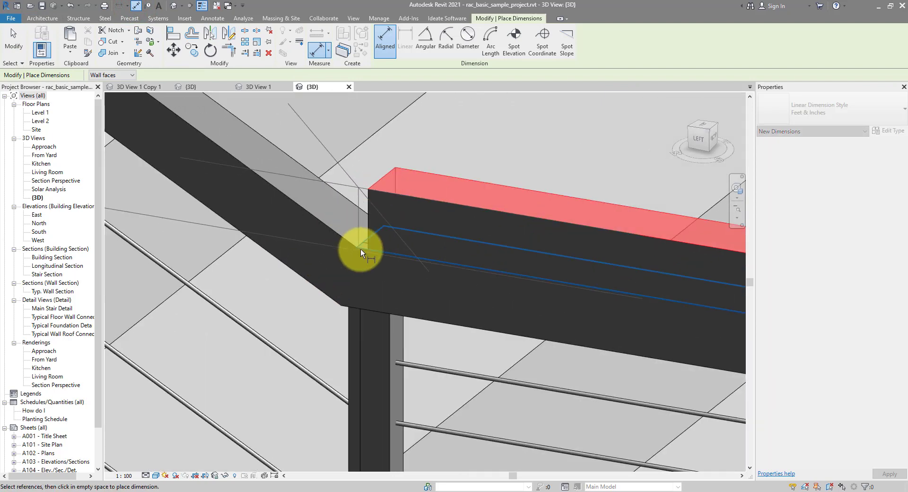
scroll(362, 248, down, 4)
click(367, 247)
scroll(340, 198, down, 2)
click(315, 176)
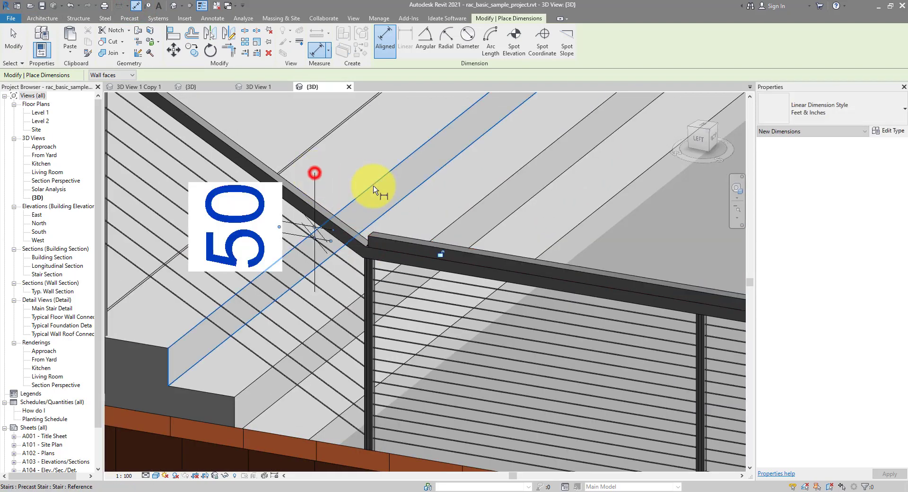
click(21, 56)
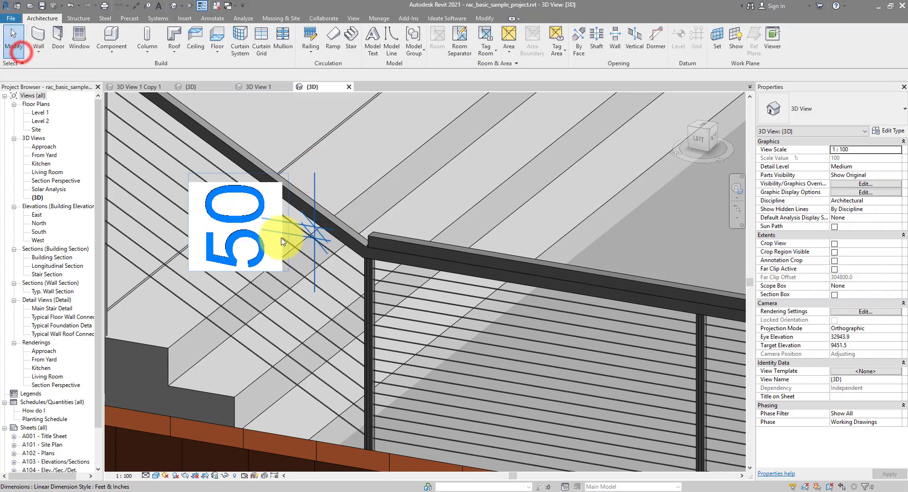
Give the new wall-edge path segment a Custom height correction of 50 and finish the path.
click(378, 264)
scroll(385, 277, down, 2)
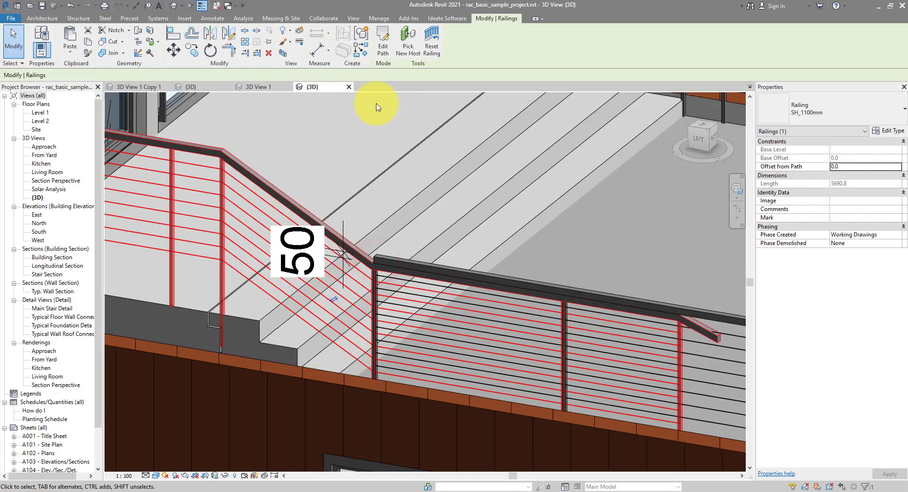
click(382, 49)
mouse_move(489, 259)
mouse_down()
mouse_move(445, 409)
mouse_move(441, 401)
mouse_up()
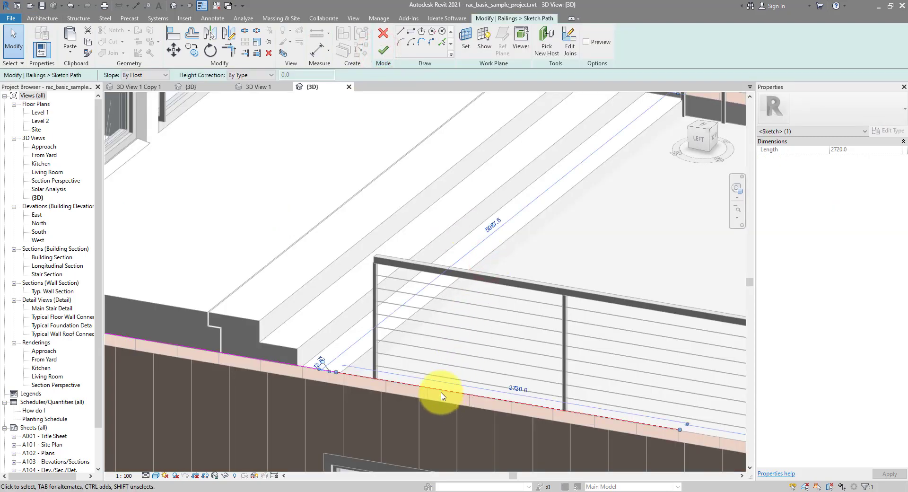
middle_drag(442, 308, 420, 299)
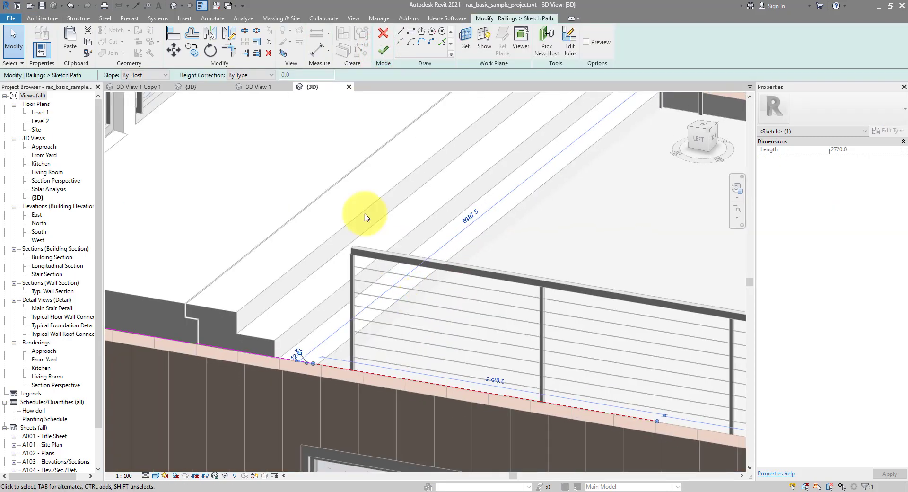
click(251, 77)
click(252, 91)
click(289, 75)
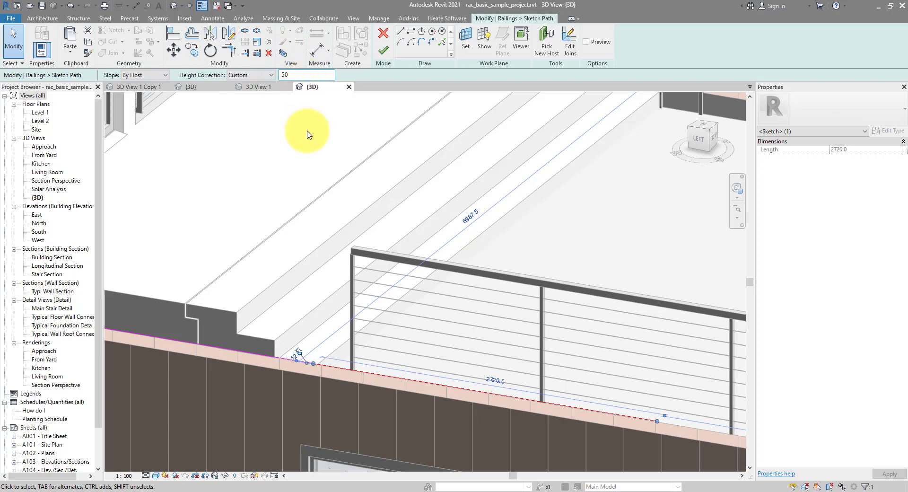
click(384, 51)
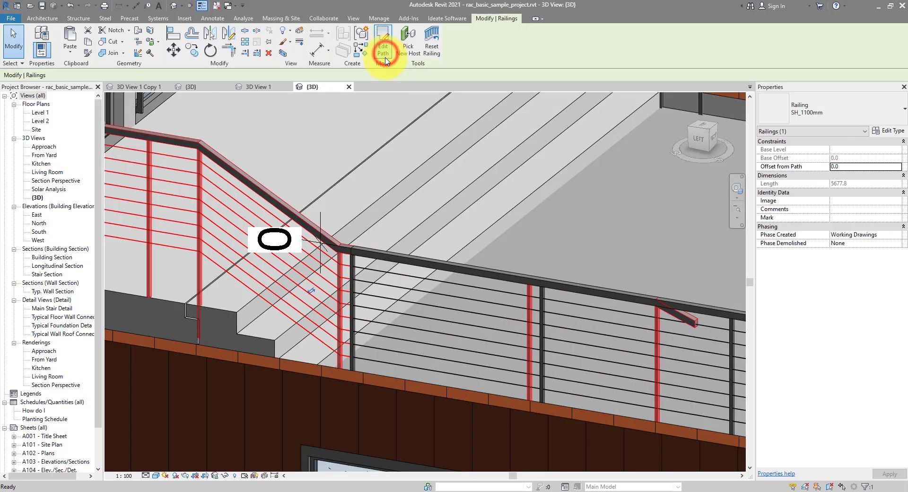
Delete the check dimension, which now reads 0, at the rail corner.
scroll(344, 246, up, 4)
middle_drag(343, 261, 450, 263)
click(390, 259)
scroll(391, 259, down, 3)
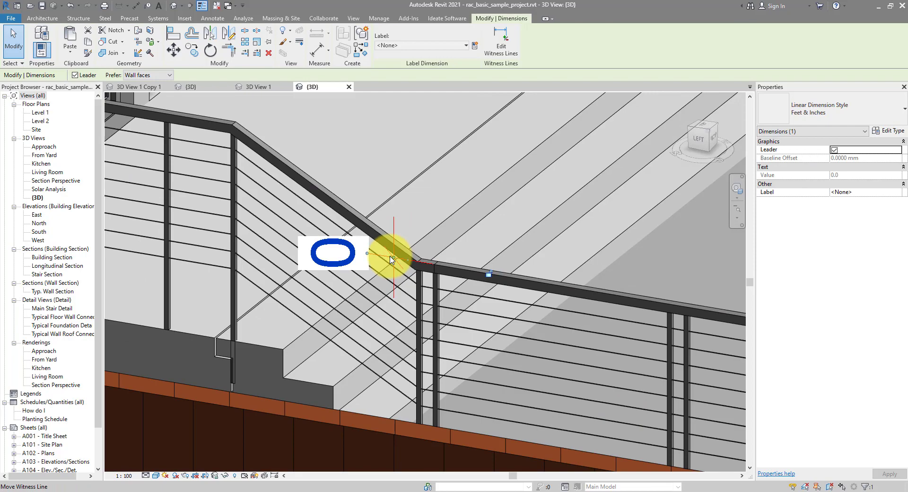
key(Delete)
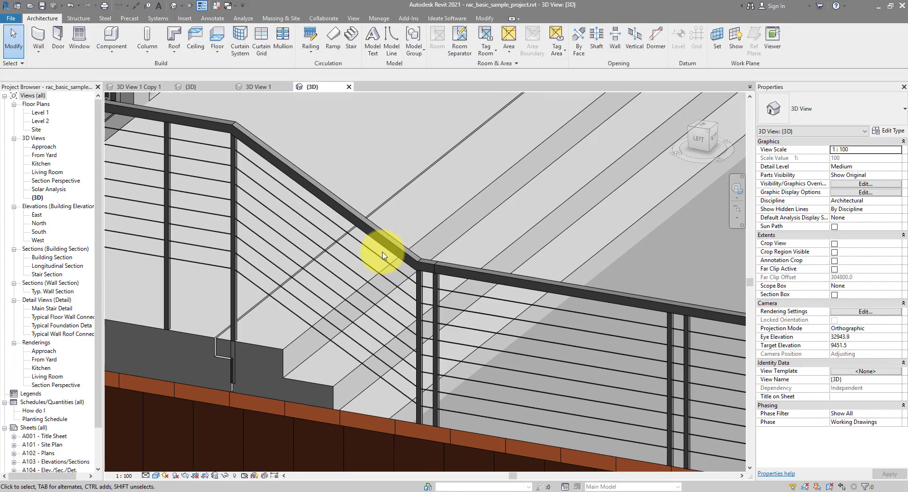
Isolate the upper deck's L-shaped cable railing and orbit to look down on it.
shift+middle_drag(383, 256, 257, 237)
scroll(256, 237, down, 3)
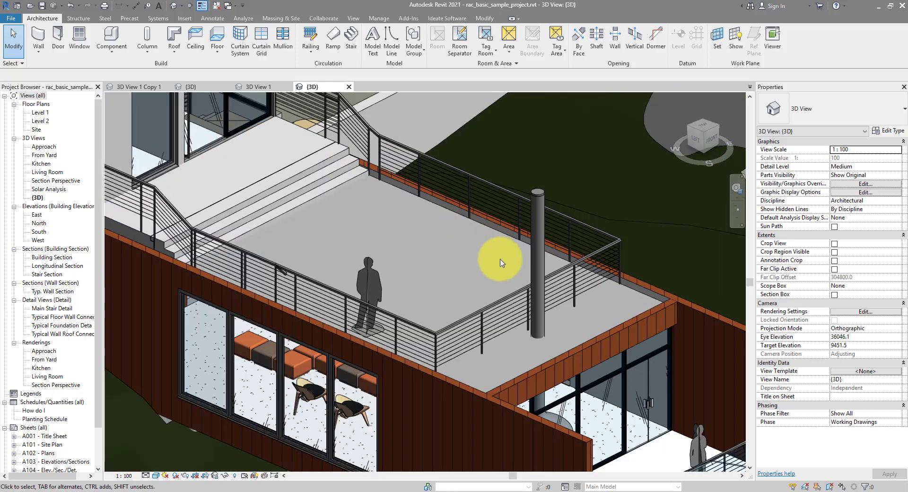
click(508, 299)
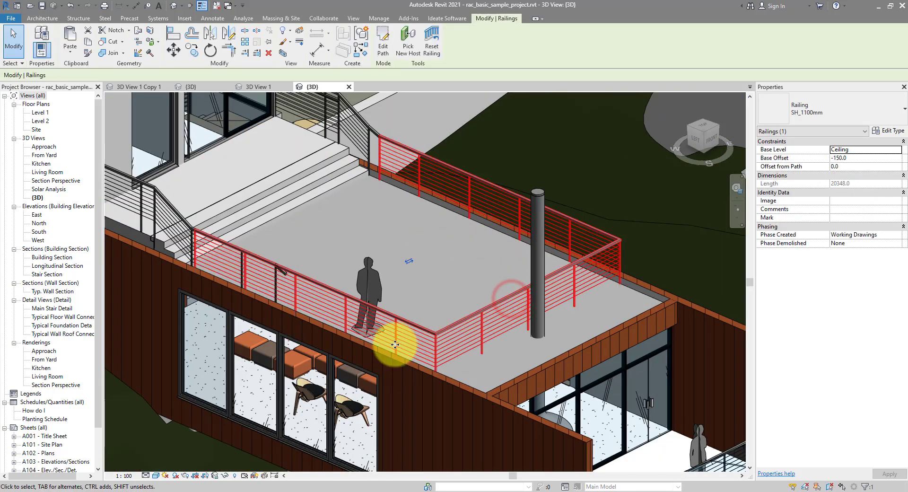
click(215, 475)
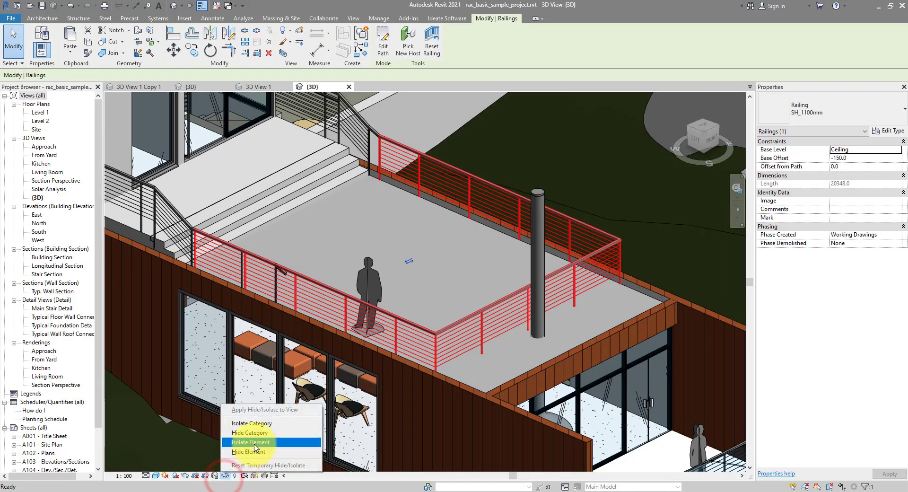
click(254, 444)
shift+middle_drag(503, 287, 444, 278)
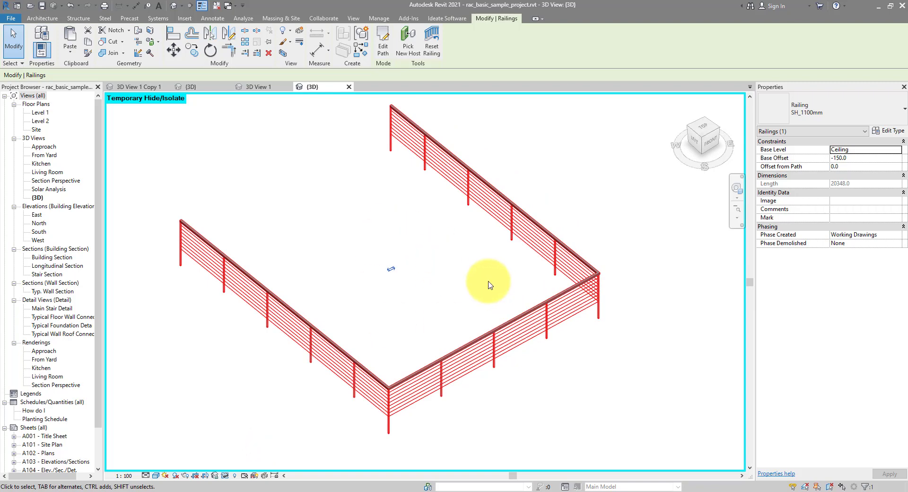
middle_drag(489, 285, 488, 281)
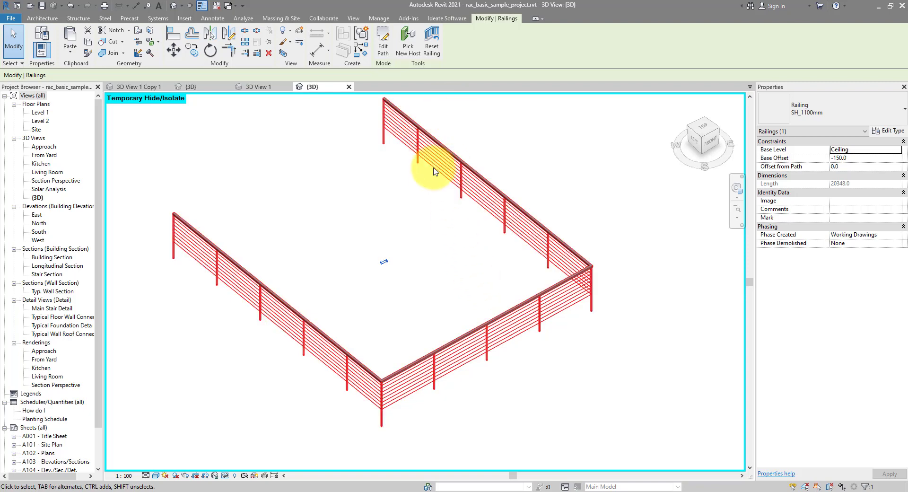
click(245, 31)
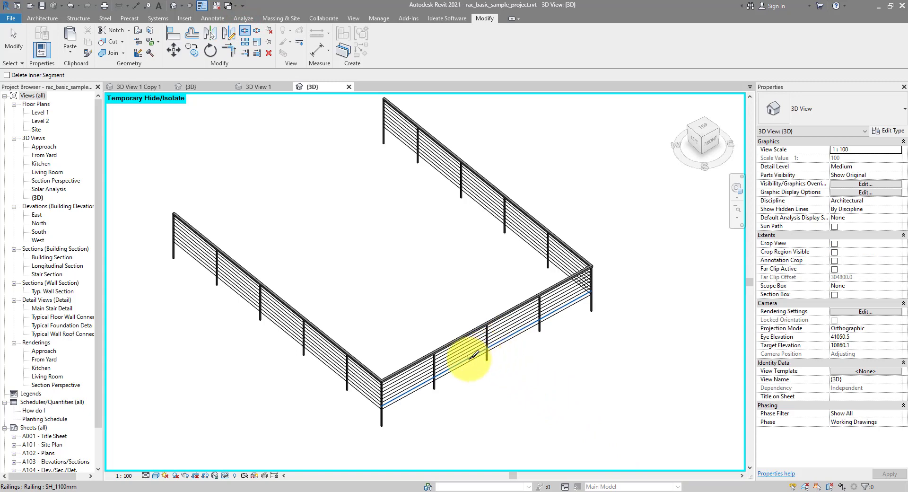
click(530, 328)
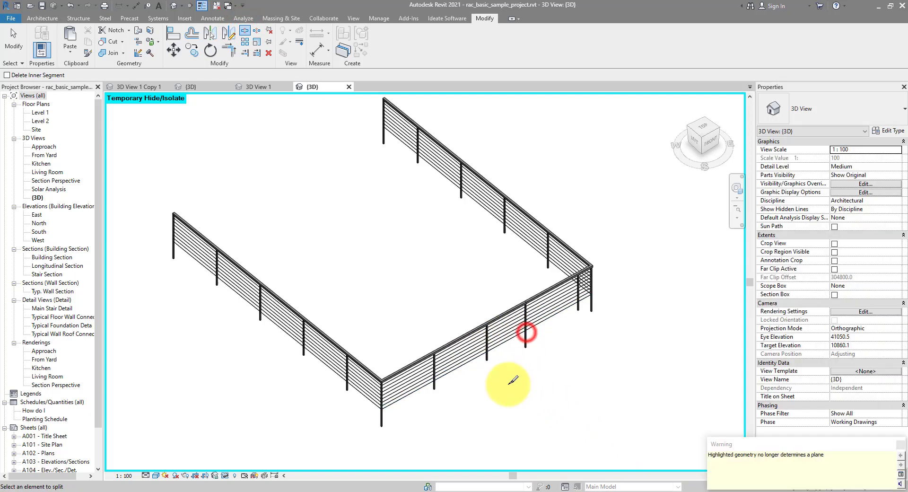
click(454, 371)
key(Escape)
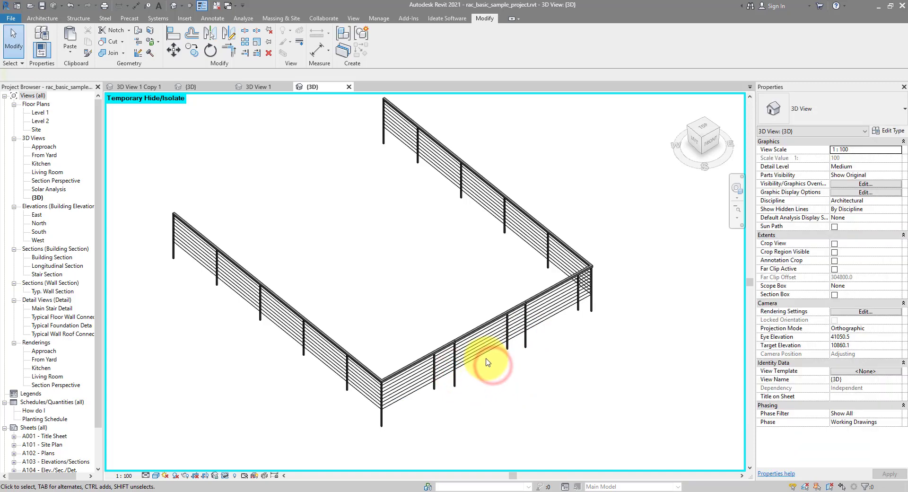
click(489, 356)
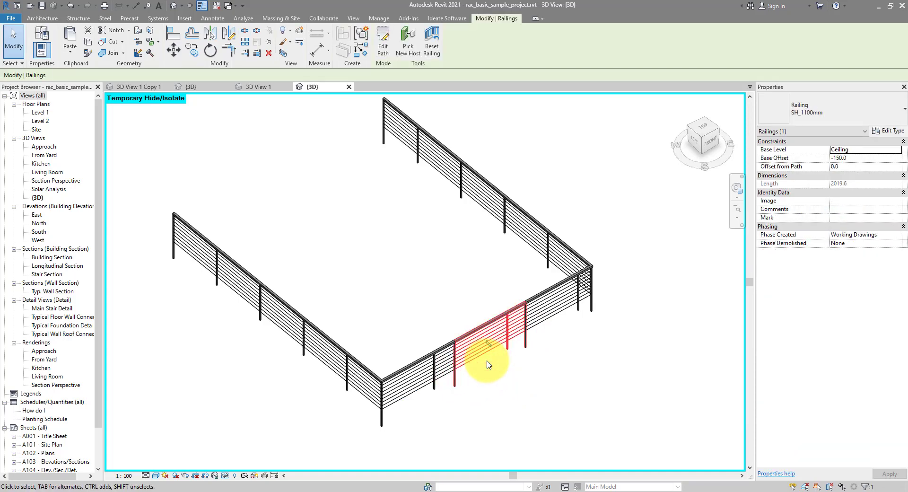
key(Delete)
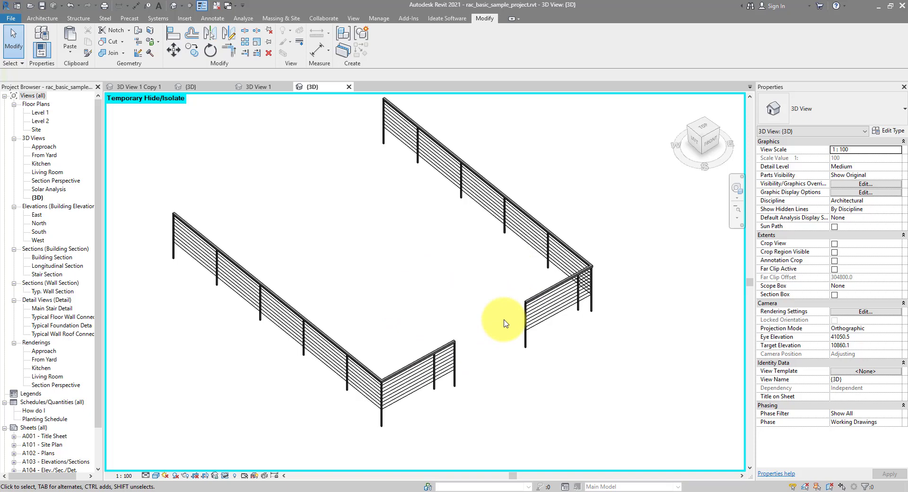
click(78, 6)
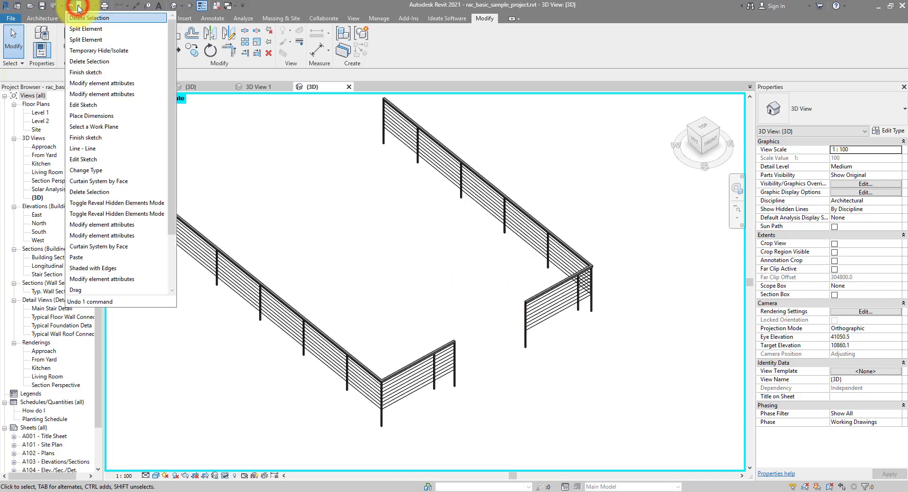
Undo the earlier split and paste a copy of the deck railing aligned to the same place.
click(97, 42)
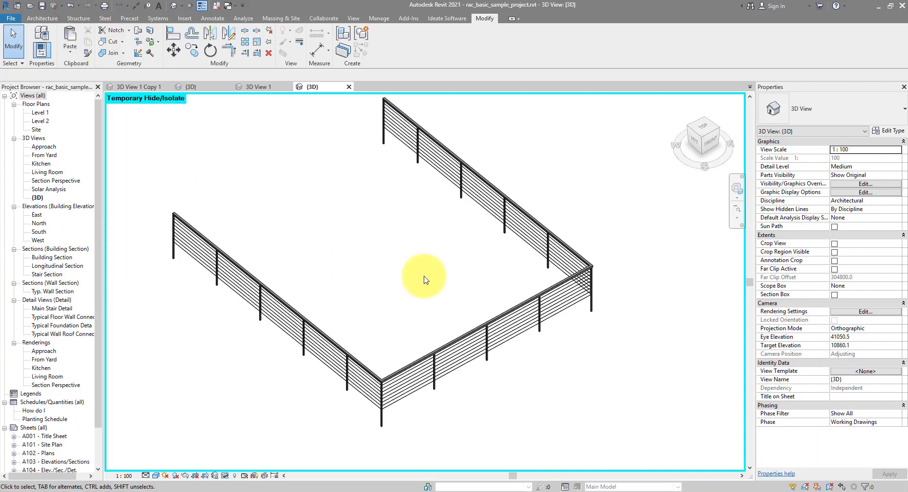
click(502, 311)
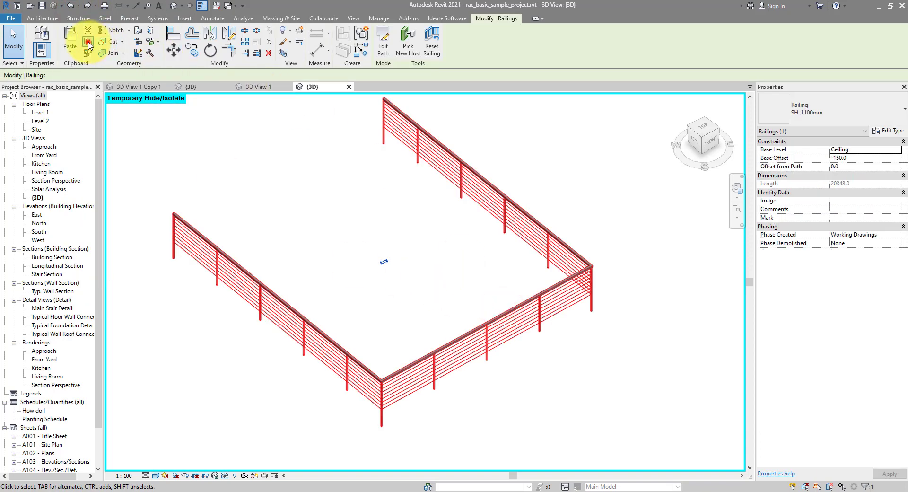
click(69, 55)
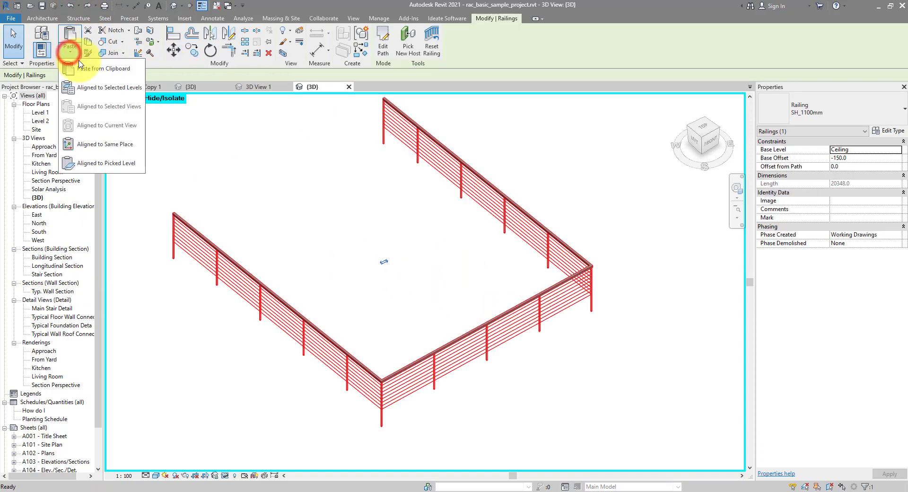
click(121, 141)
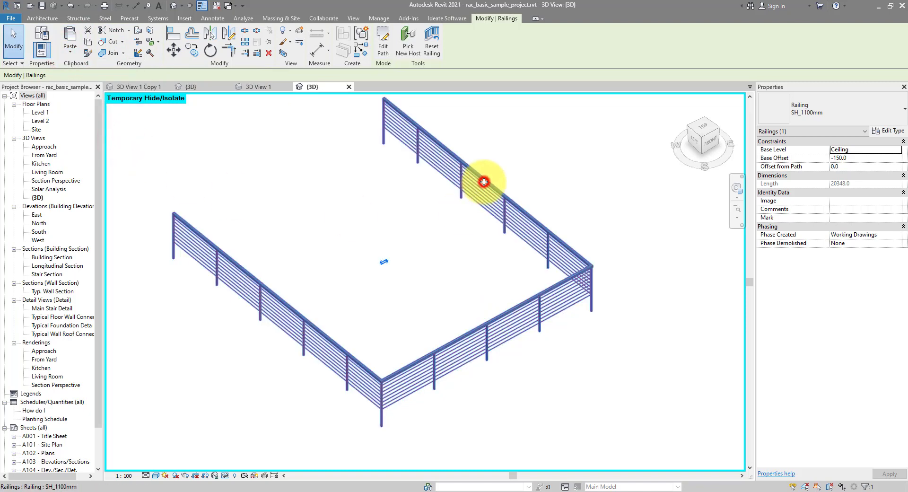
Split the first railing's front path line near the right corner and delete its lower-left lines.
click(383, 43)
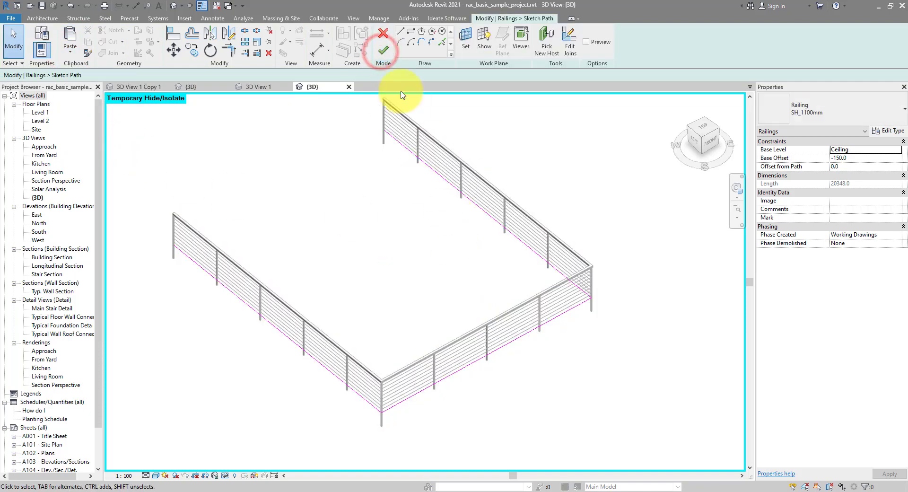
click(251, 31)
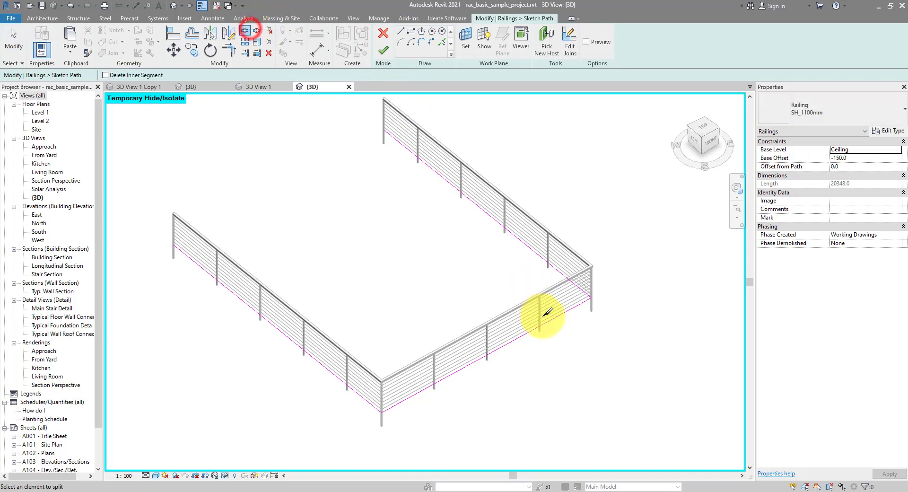
click(548, 320)
key(Escape)
drag(490, 435, 325, 338)
key(Delete)
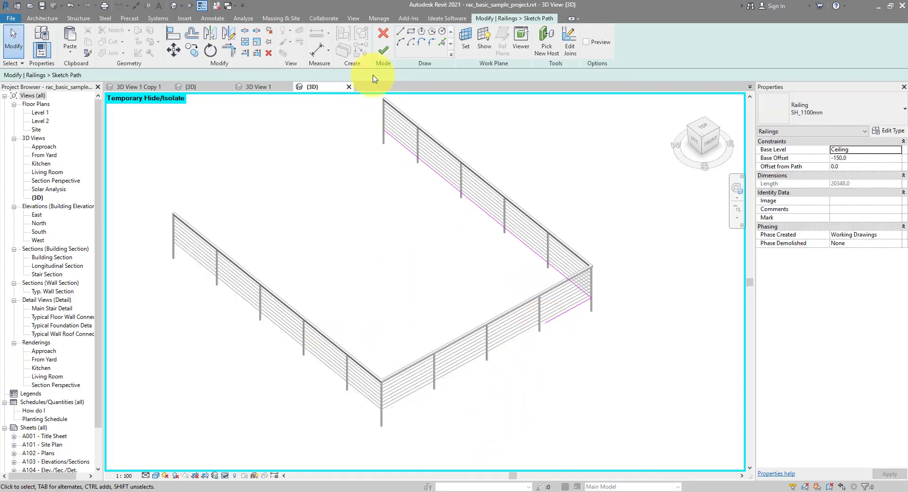
click(386, 52)
Split the duplicate railing's front line, remove its right-hand lines, and reset isolation with HR.
click(480, 339)
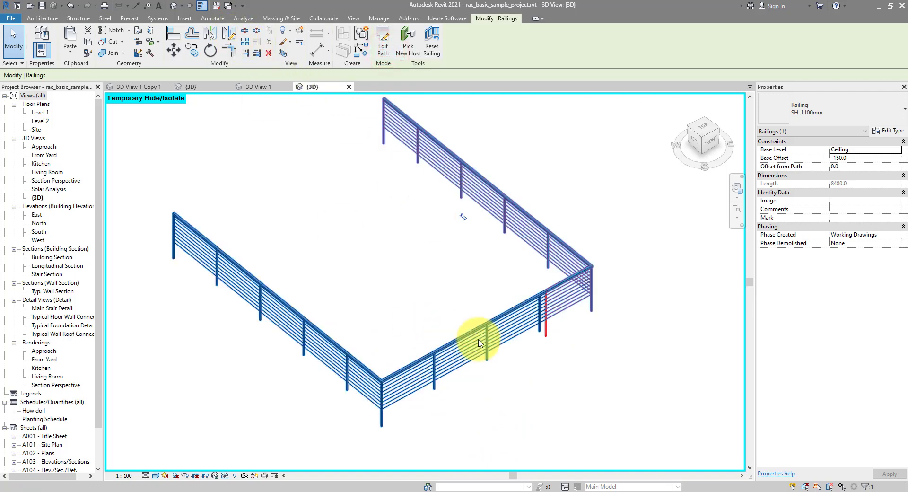
click(383, 46)
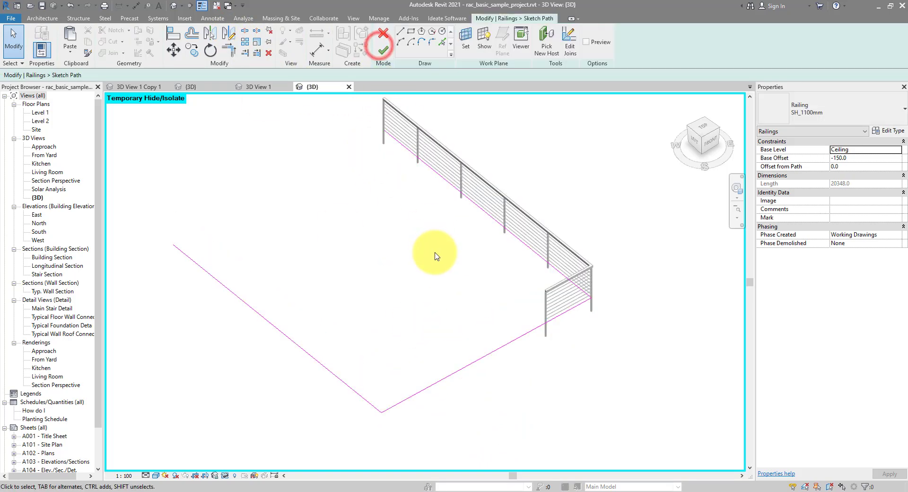
click(245, 30)
click(454, 373)
key(Escape)
click(644, 398)
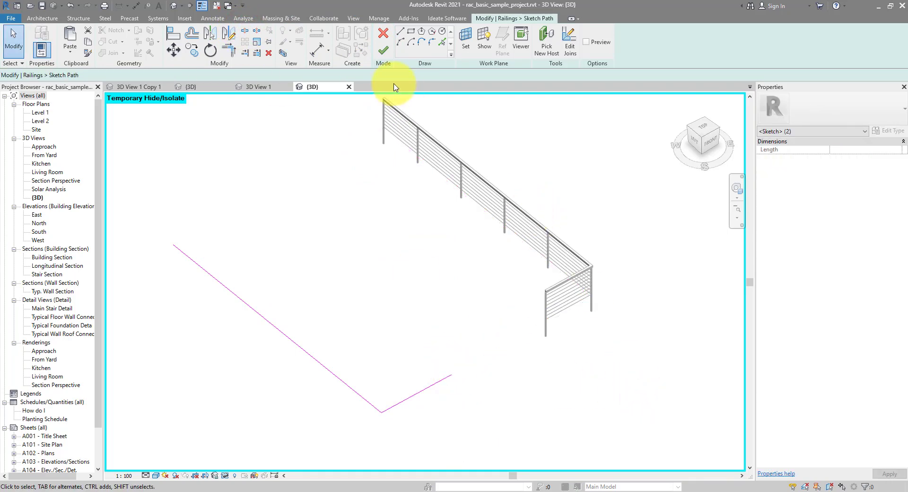
click(383, 49)
click(464, 317)
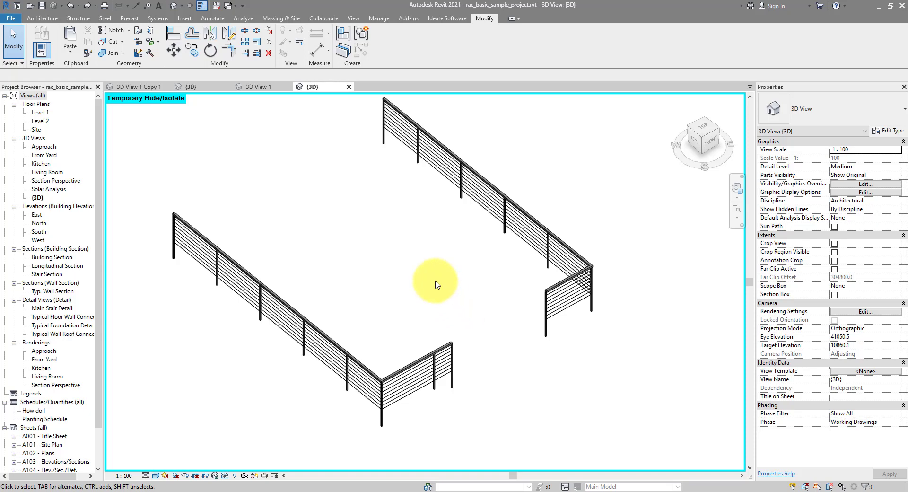
key(h)
key(r)
scroll(432, 278, down, 3)
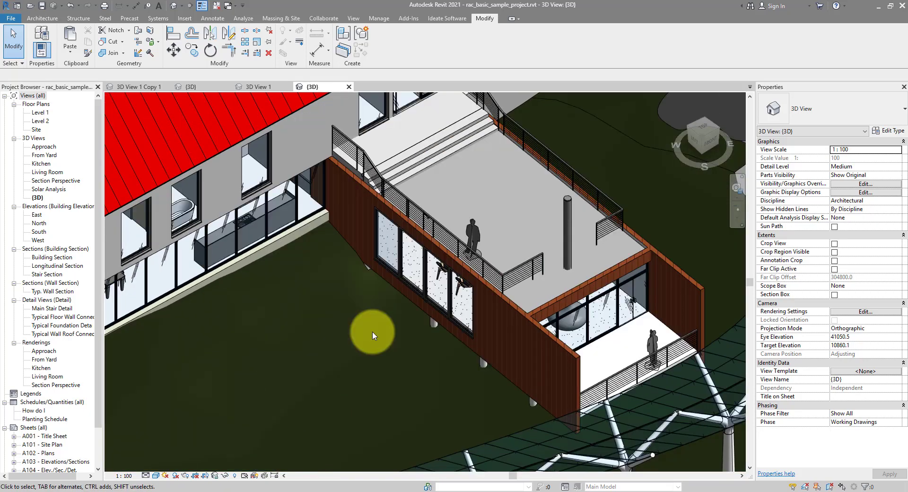
scroll(366, 373, down, 5)
scroll(395, 260, up, 4)
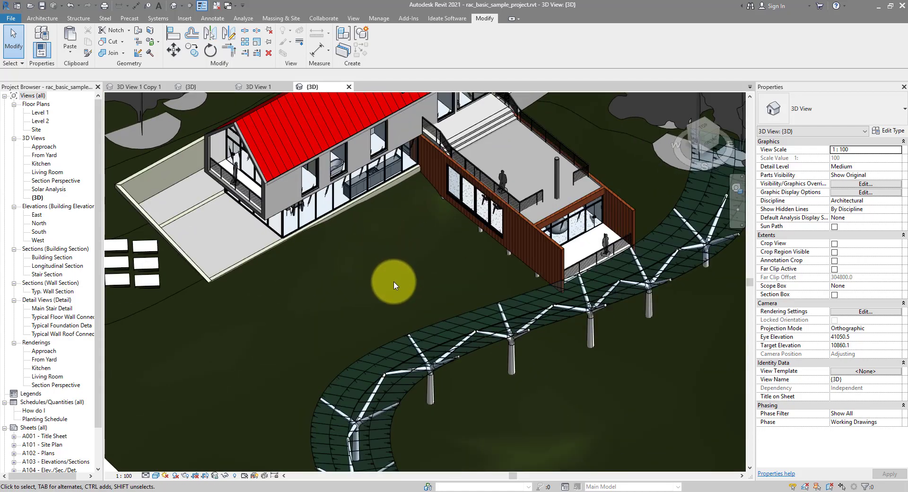
middle_drag(395, 281, 388, 262)
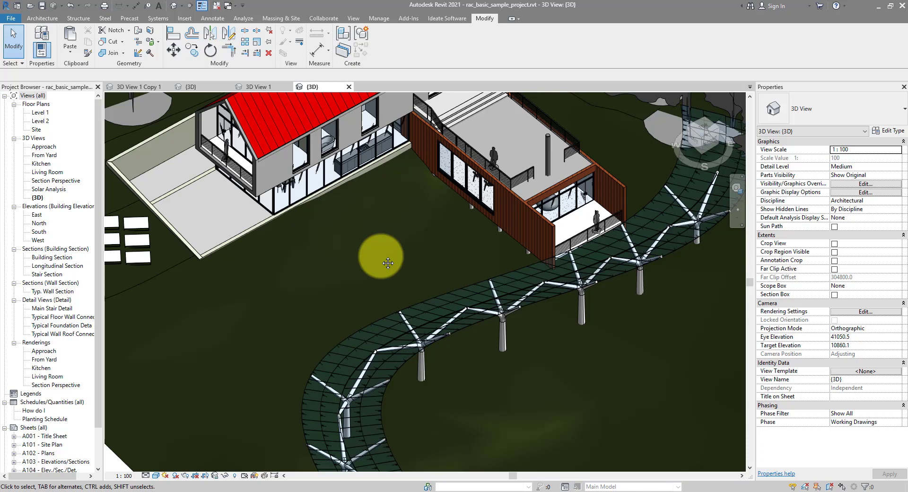
Set Level : Level 1 as the current work plane in the Work Plane dialog.
click(42, 18)
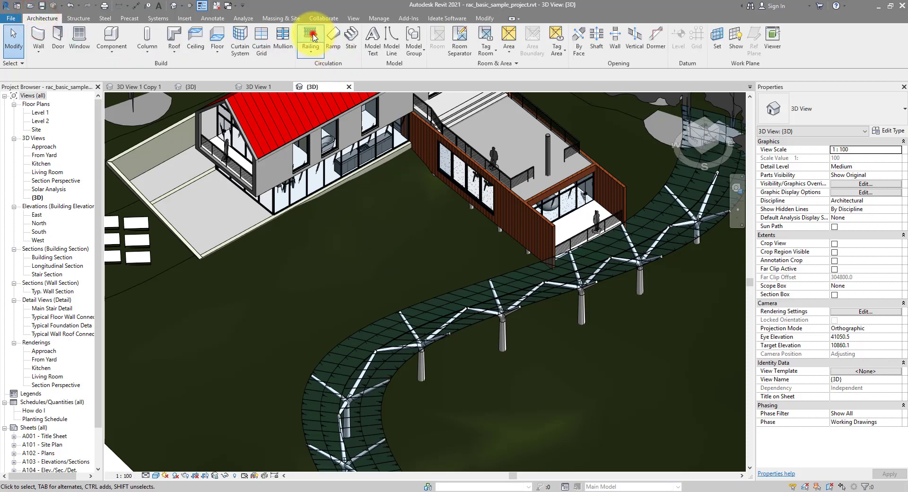
click(313, 38)
click(512, 276)
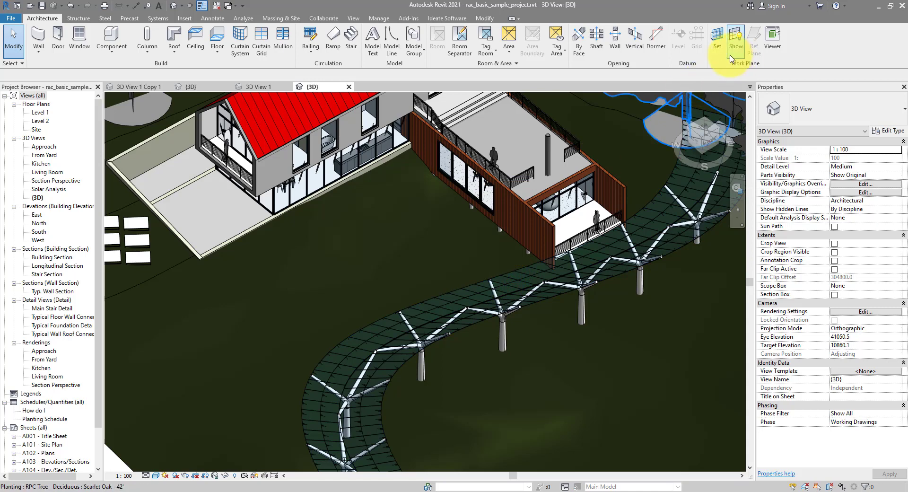
click(718, 48)
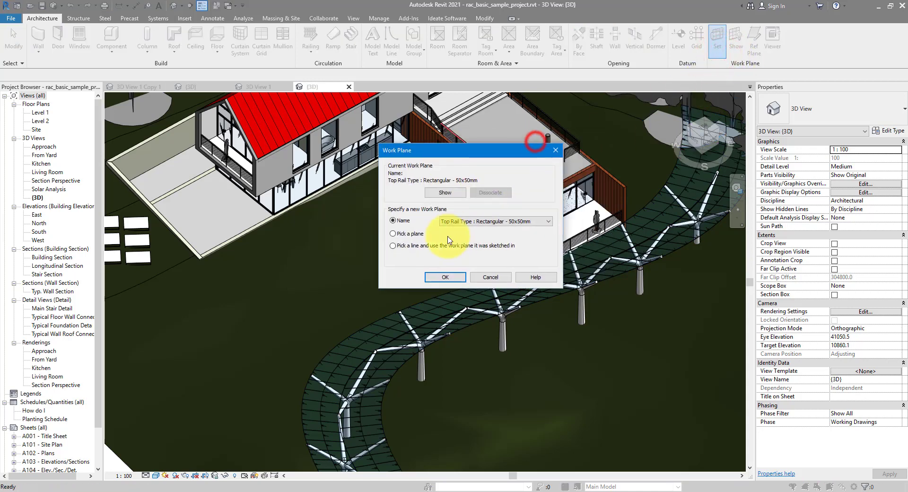
click(514, 221)
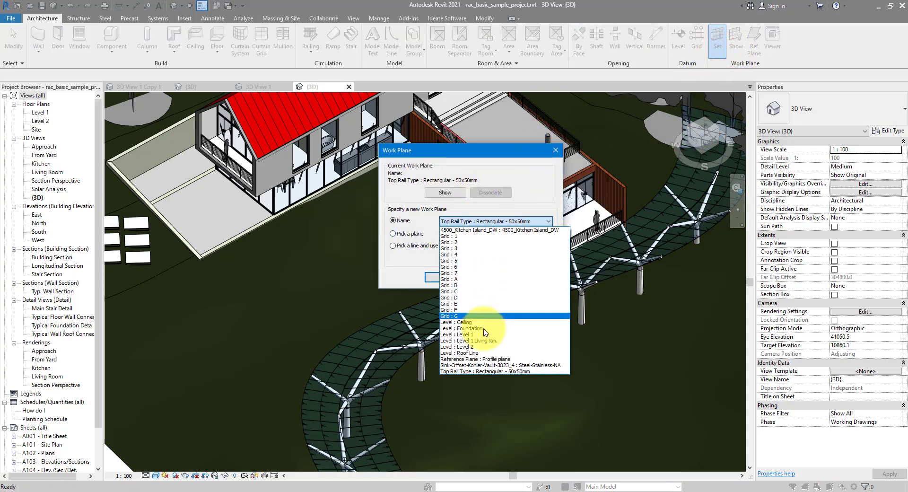
click(482, 334)
click(455, 278)
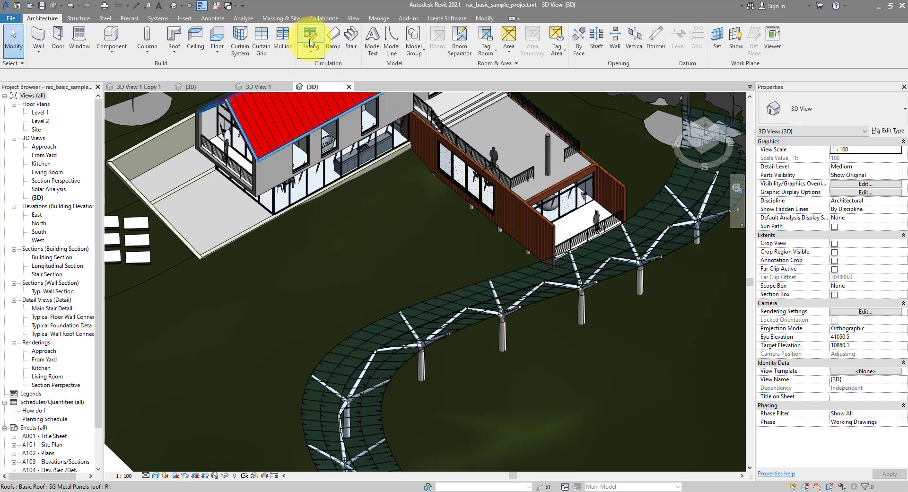
Sketch a two-segment L-shaped railing path from near the house across the canopy walkway.
click(310, 40)
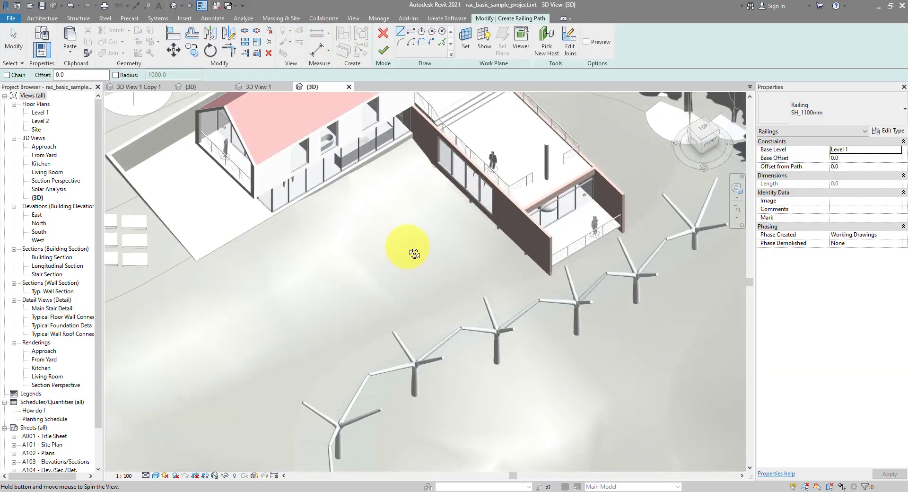
scroll(414, 259, down, 2)
shift+middle_drag(409, 300, 367, 259)
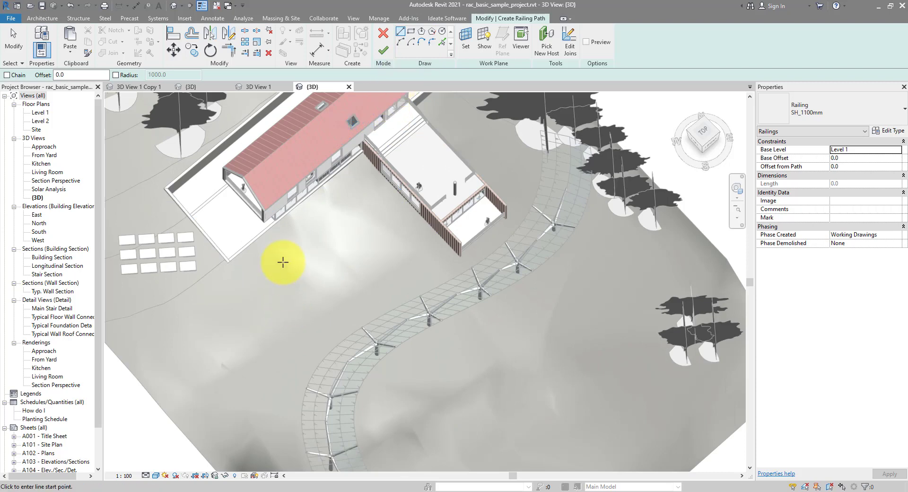
click(298, 246)
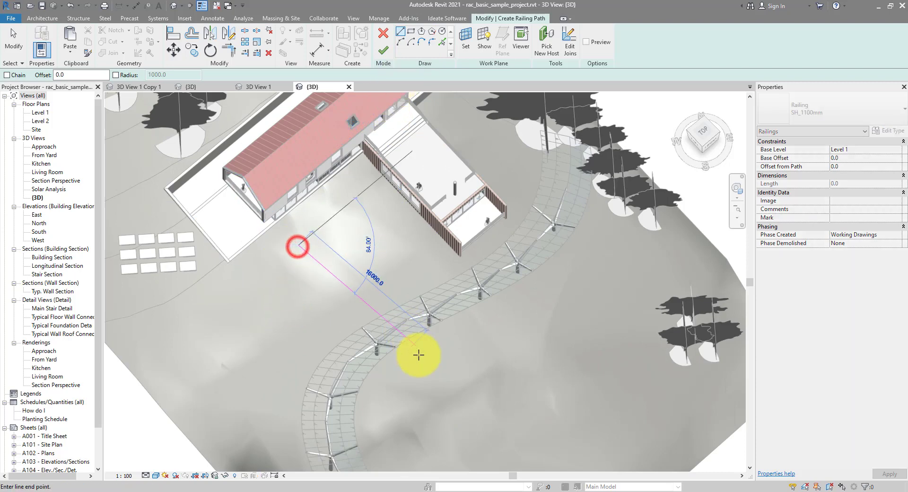
click(435, 395)
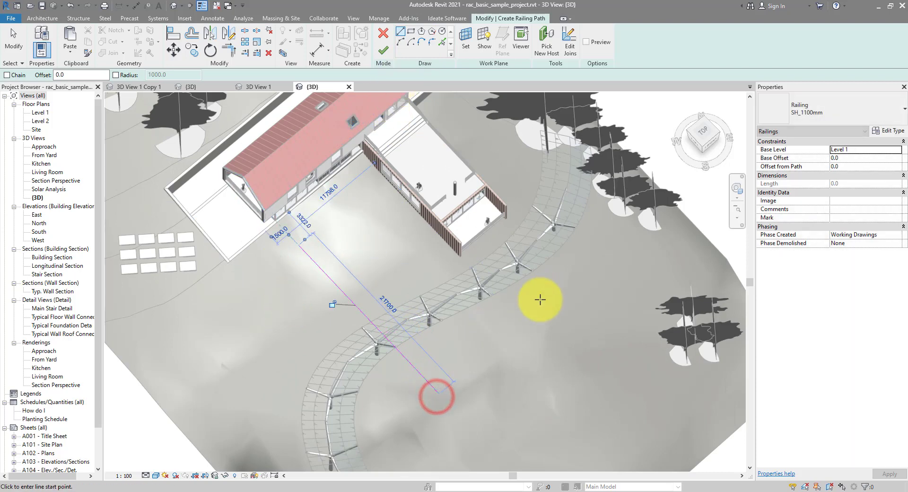
click(440, 391)
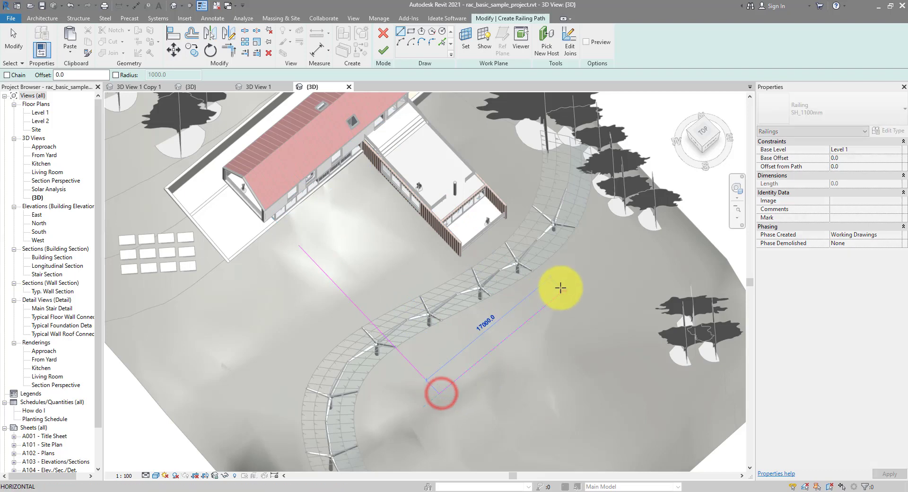
click(561, 289)
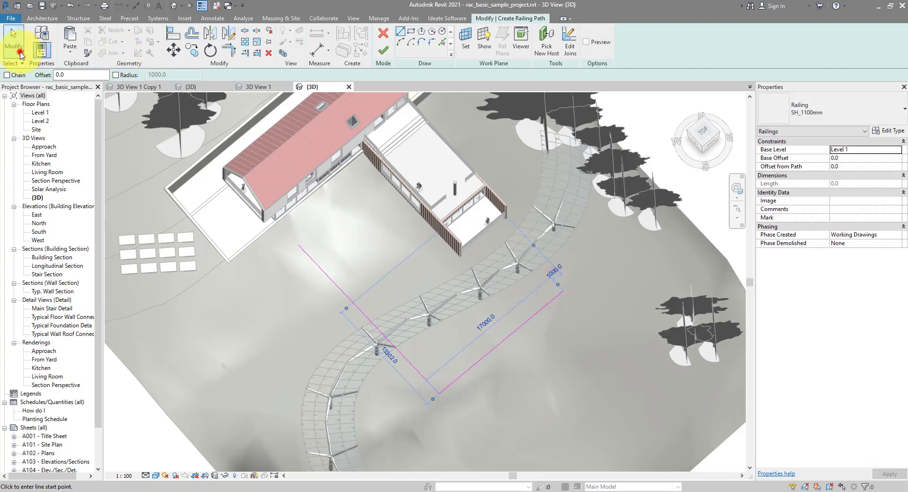
click(20, 52)
Finish the new railing's sketch and pick the topography as its new host.
click(383, 49)
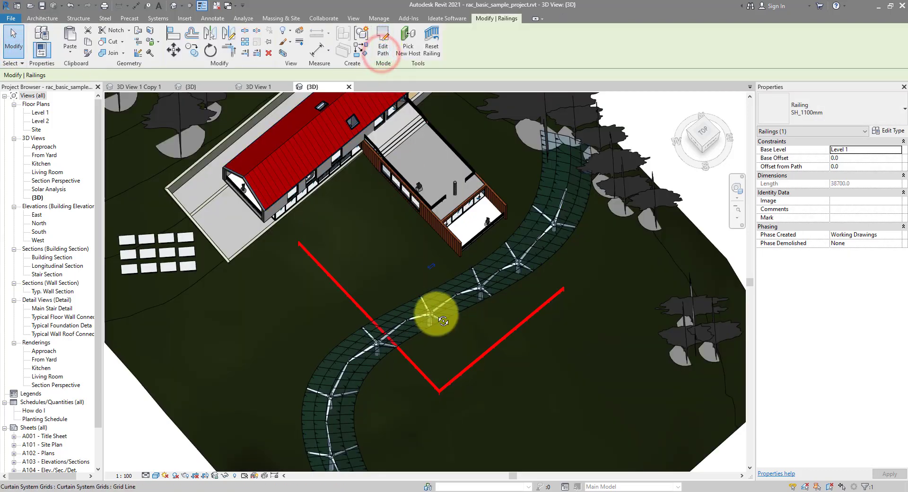
shift+middle_drag(443, 314, 439, 283)
scroll(439, 279, down, 5)
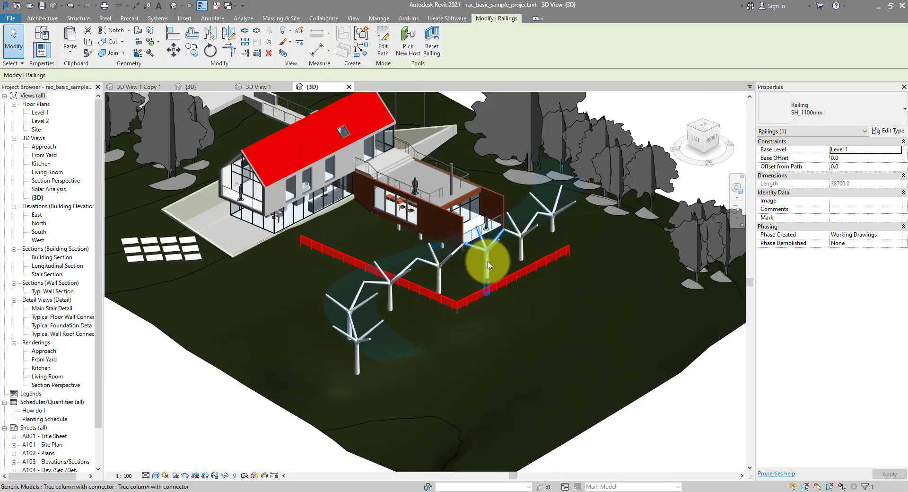
click(407, 50)
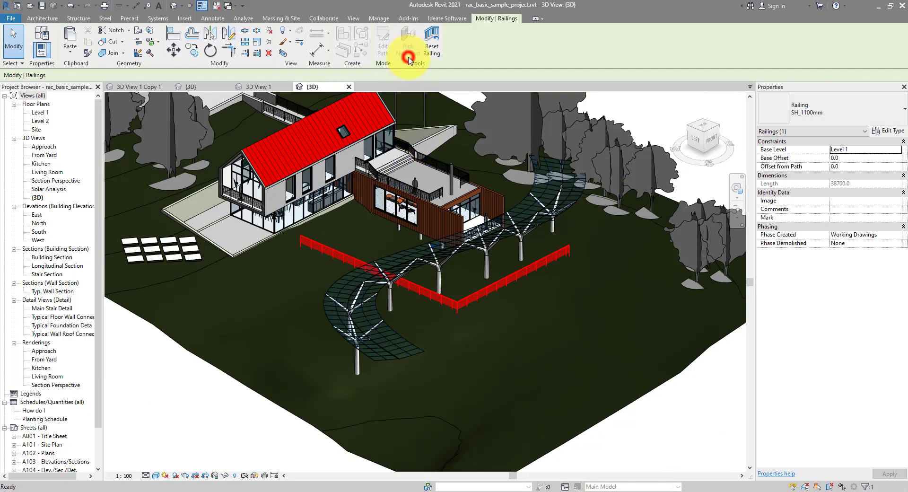
click(705, 350)
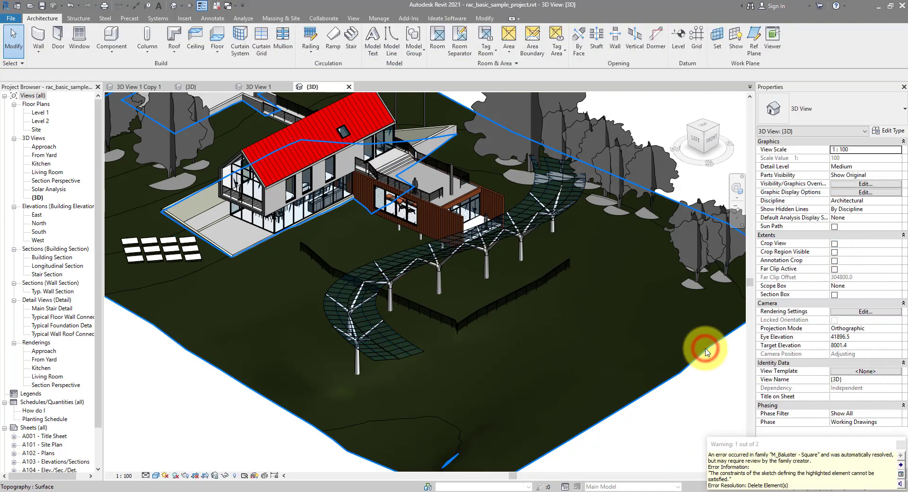
scroll(464, 317, up, 5)
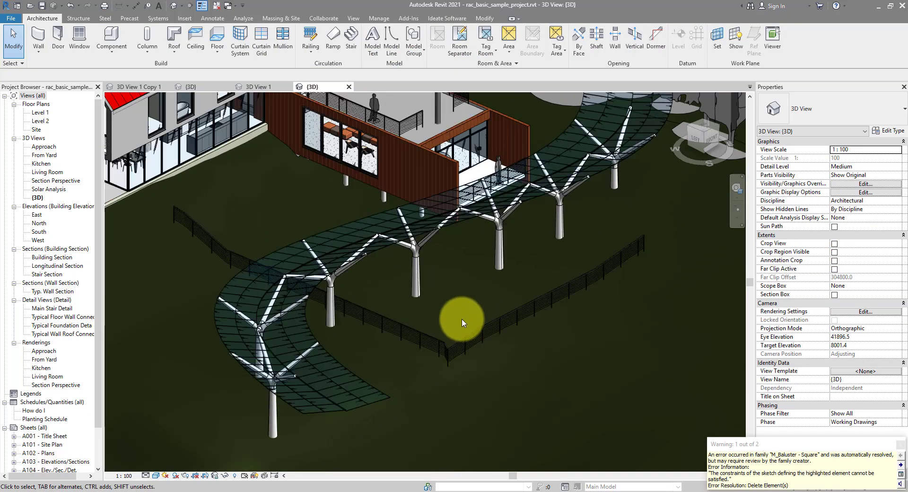
scroll(454, 327, down, 5)
shift+middle_drag(456, 330, 481, 316)
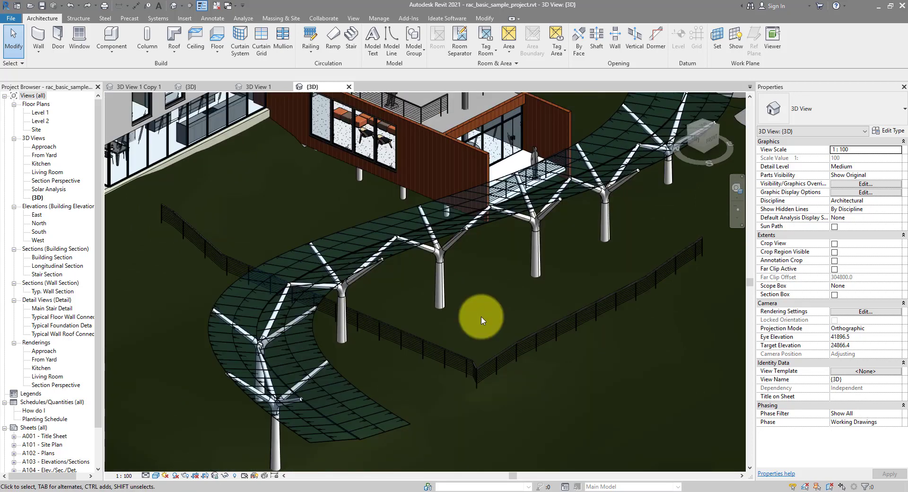
click(472, 361)
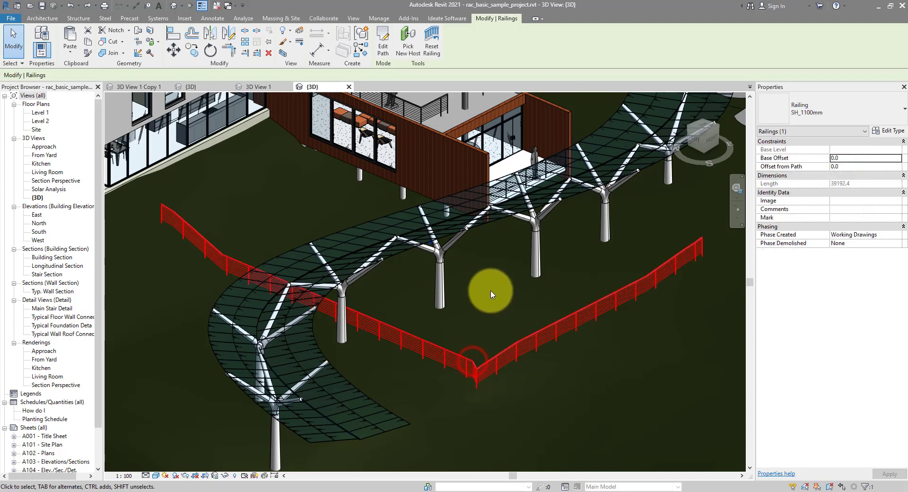
scroll(520, 369, up, 5)
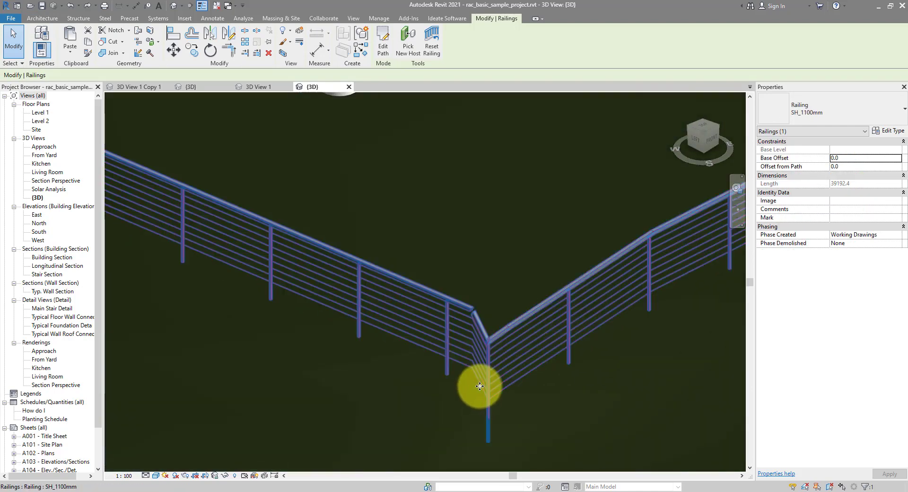
scroll(480, 313, up, 3)
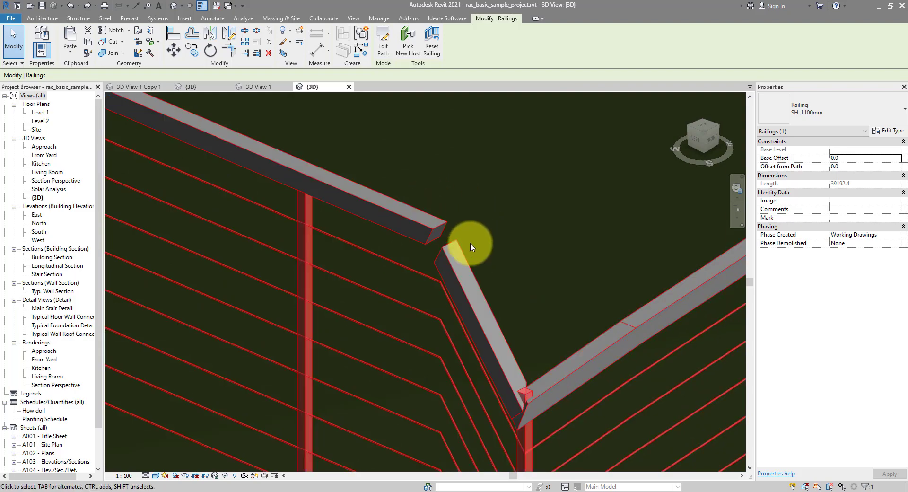
scroll(470, 259, down, 2)
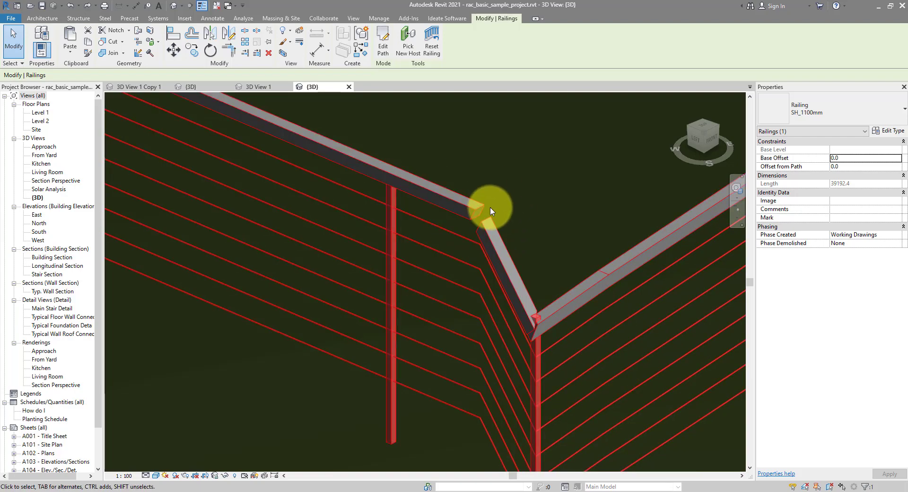
scroll(495, 208, down, 10)
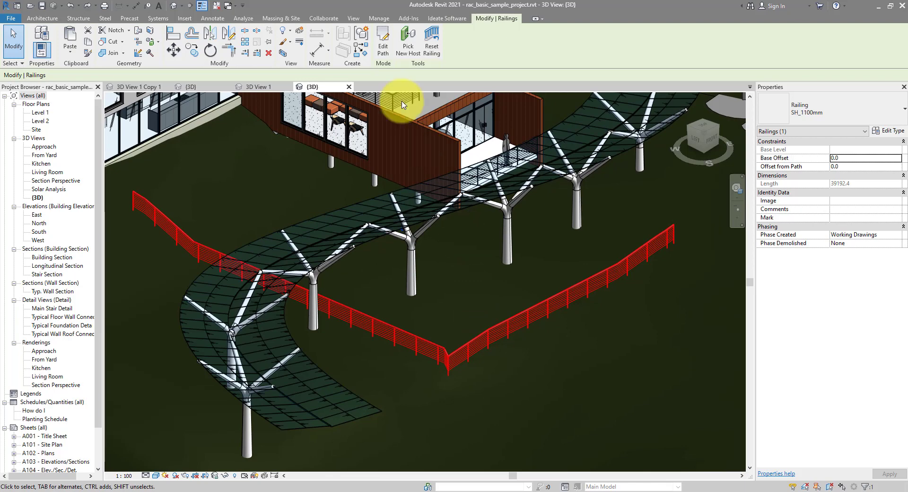
click(382, 50)
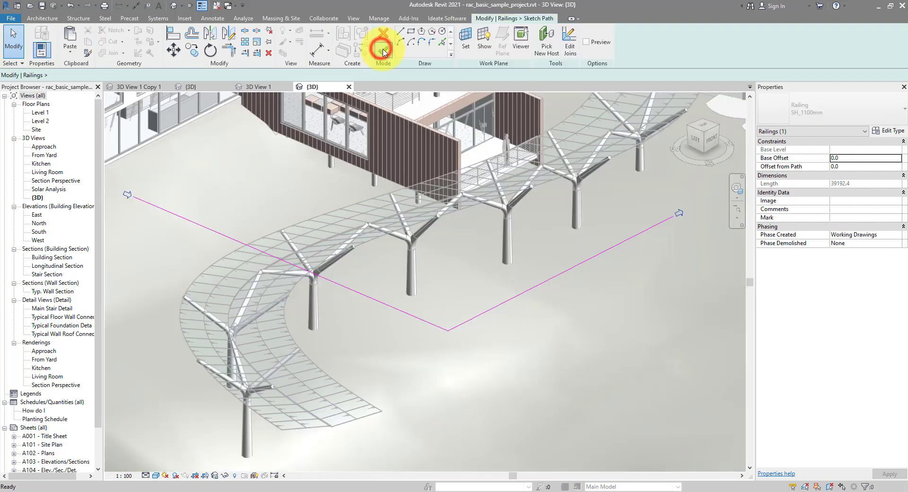
drag(494, 269, 473, 312)
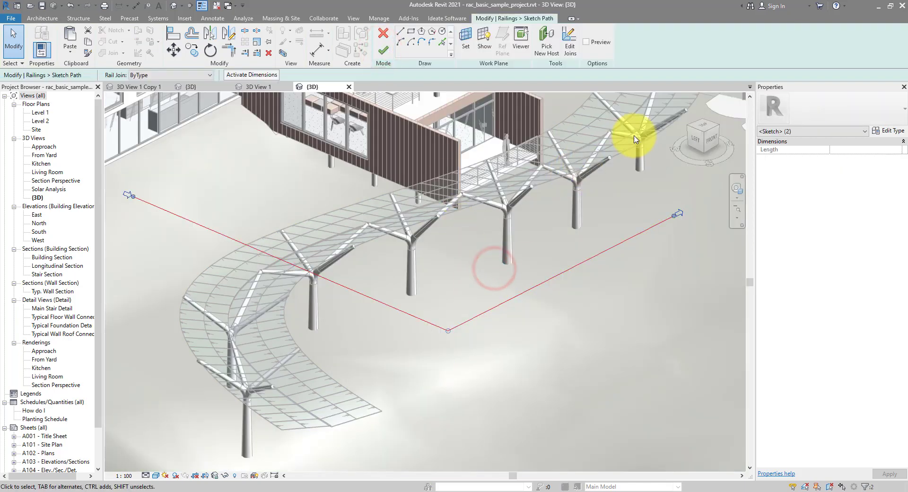
click(701, 125)
click(491, 340)
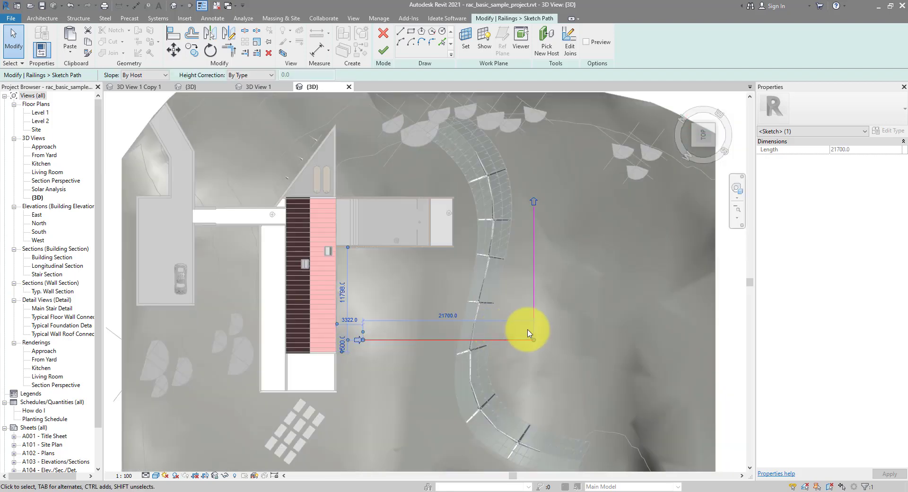
mouse_move(362, 340)
mouse_down()
mouse_move(365, 388)
mouse_move(377, 277)
mouse_up()
click(533, 229)
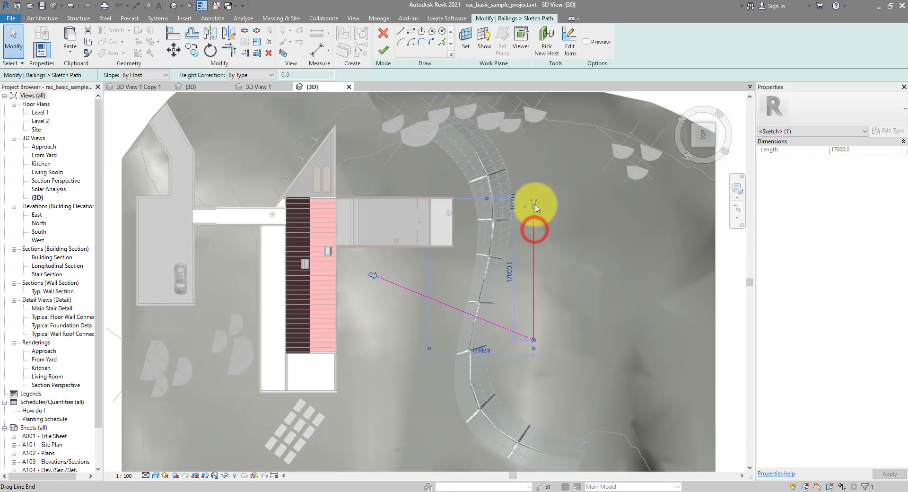
drag(533, 205, 502, 207)
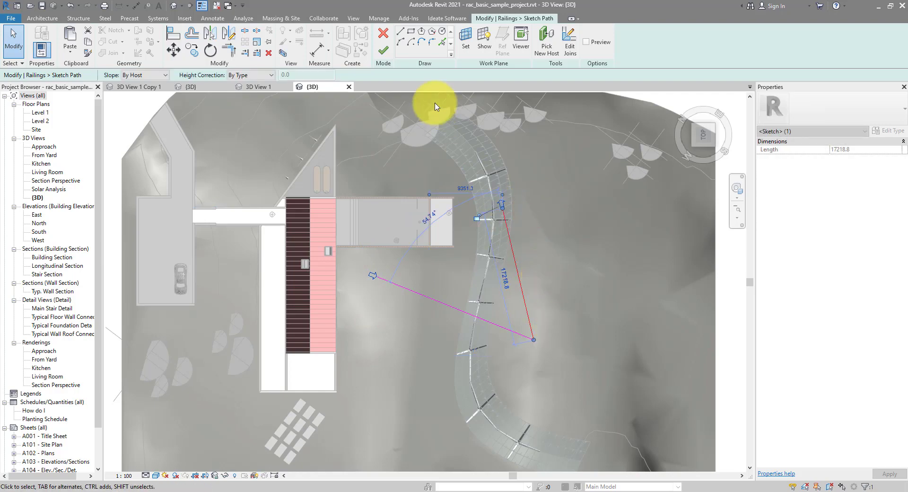
click(383, 51)
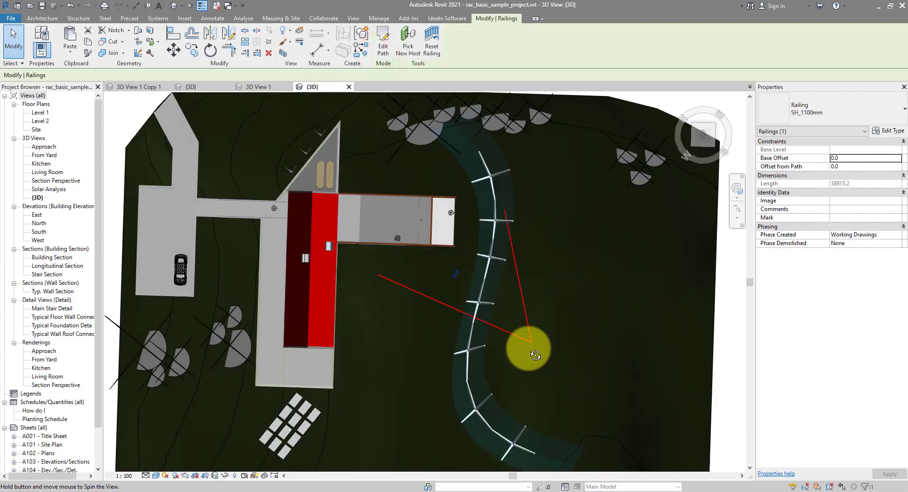
scroll(493, 322, up, 8)
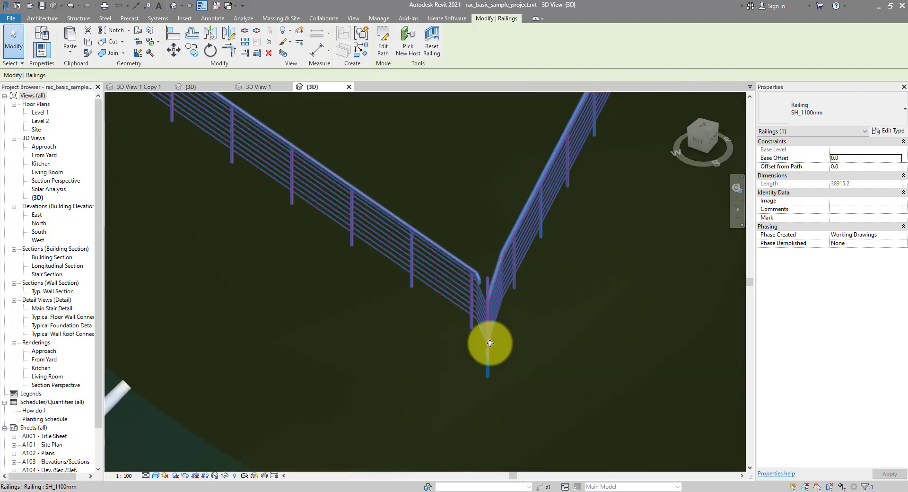
shift+middle_drag(553, 331, 582, 282)
scroll(547, 227, up, 4)
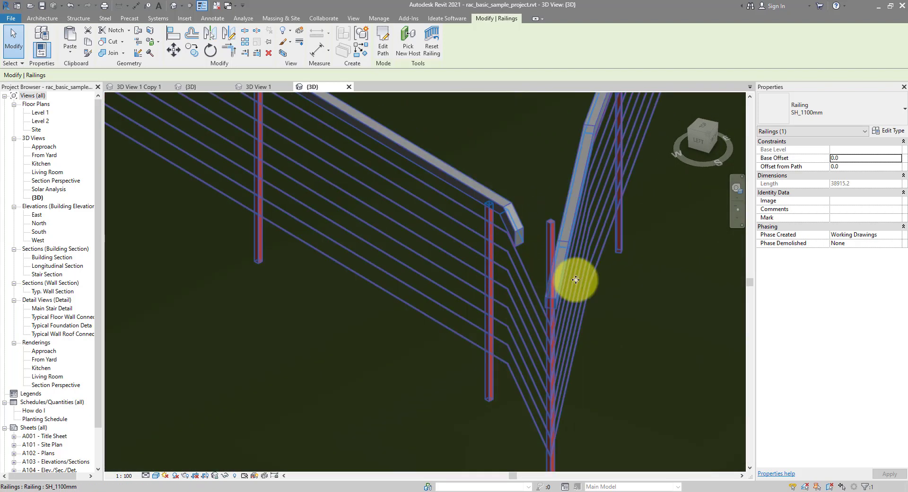
scroll(524, 269, down, 10)
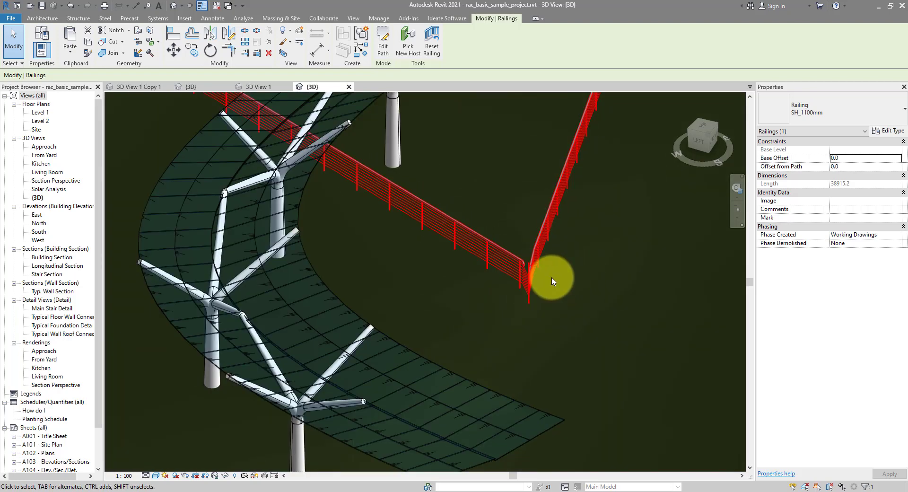
scroll(533, 267, up, 9)
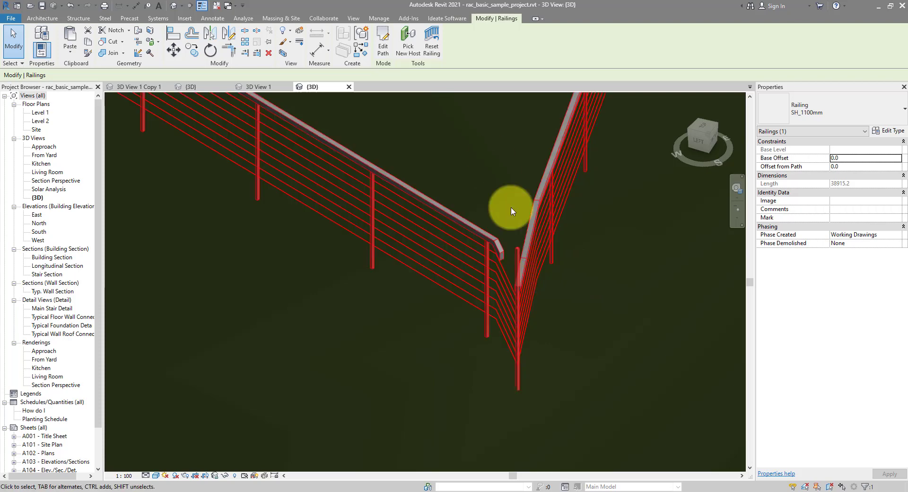
scroll(510, 206, up, 5)
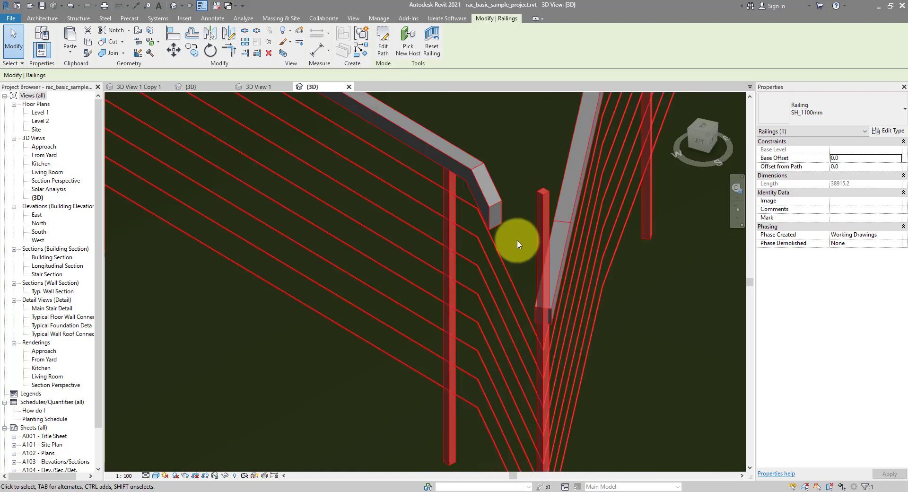
scroll(504, 255, down, 3)
In the SH_1100mm type properties, turn off Use Top Rail.
scroll(591, 199, up, 2)
click(879, 130)
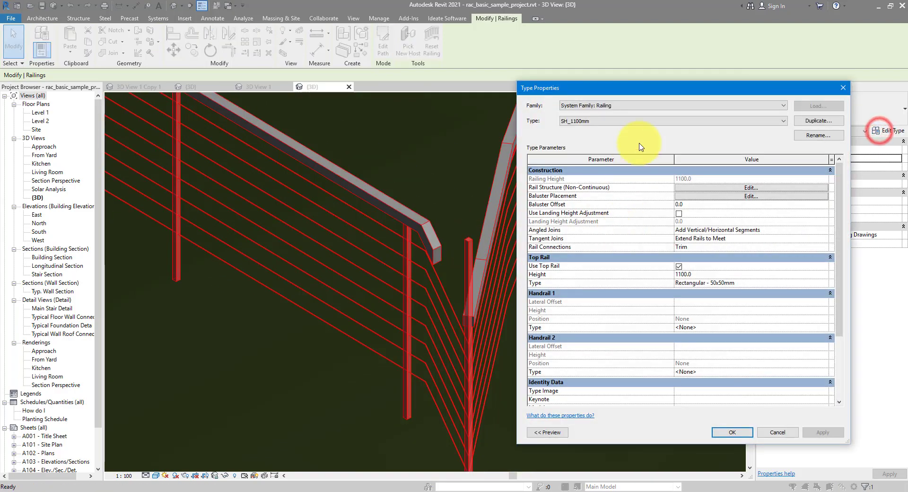
click(732, 187)
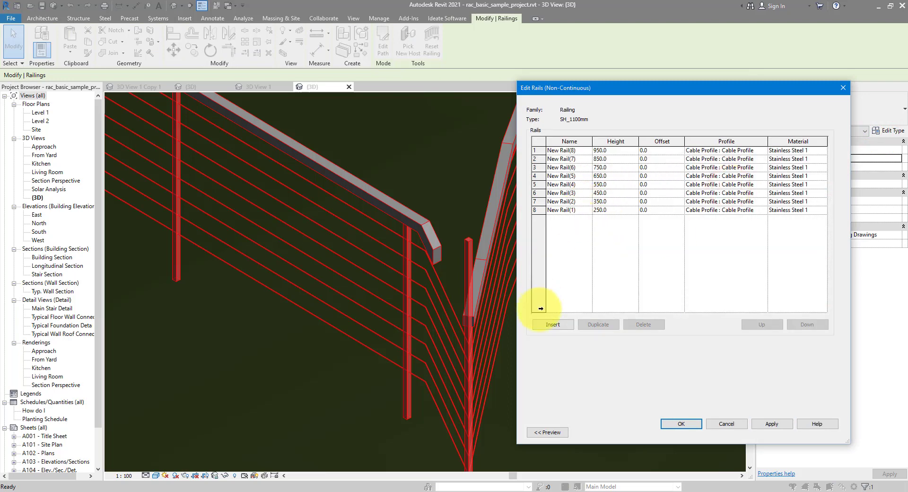
click(549, 324)
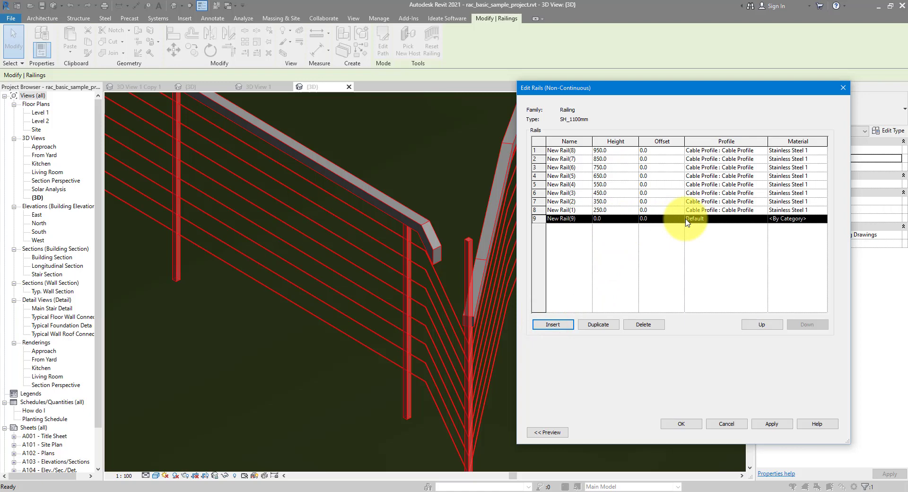
click(724, 425)
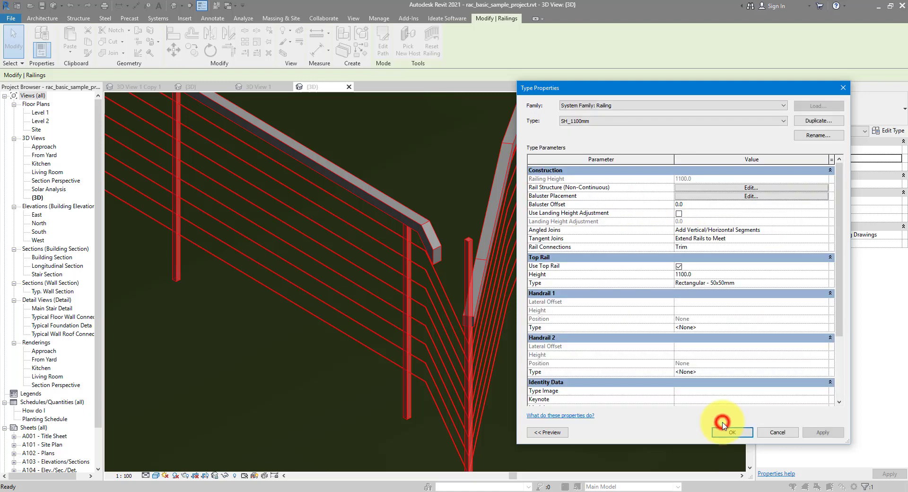
click(679, 267)
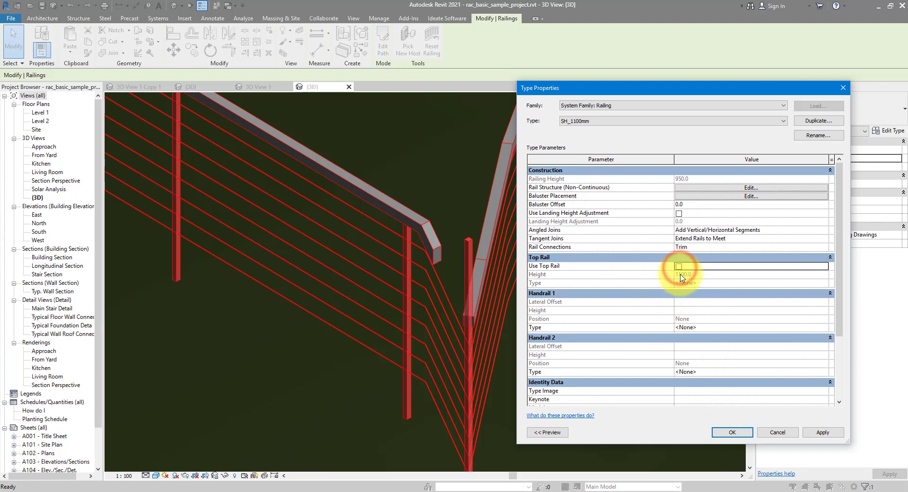
Add rail 9 at height 1100 with M_Rectangular Handrail 50 x 50 profile and Stainless Steel 1.
click(727, 189)
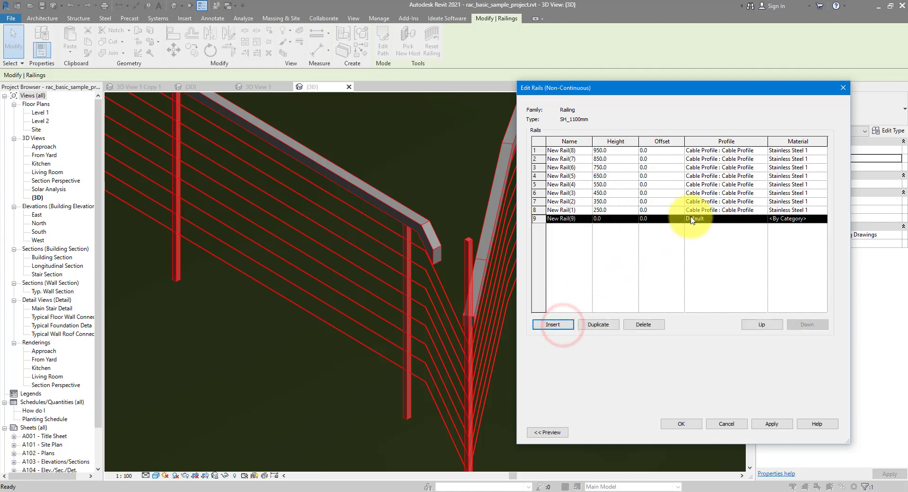
click(623, 220)
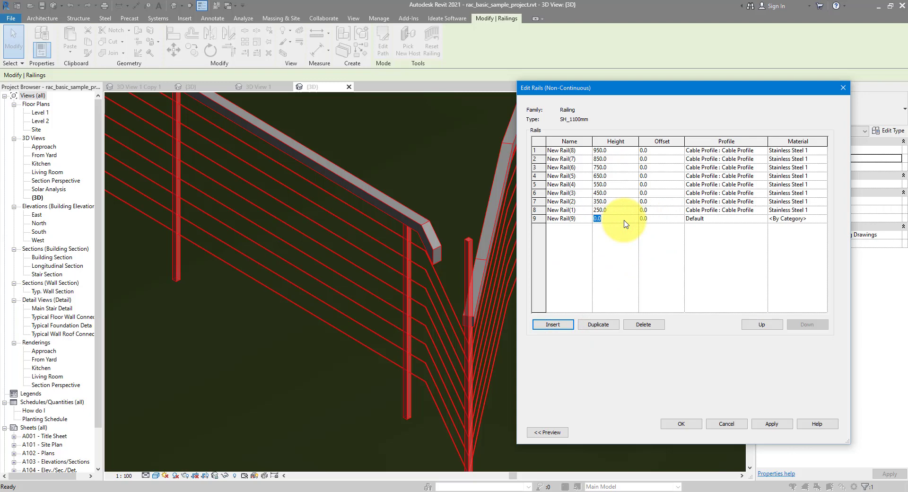
text(1100)
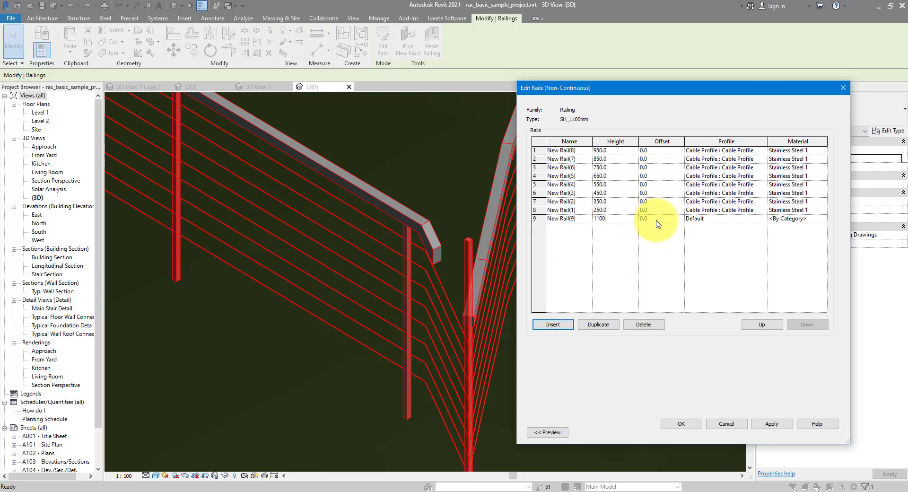
click(707, 218)
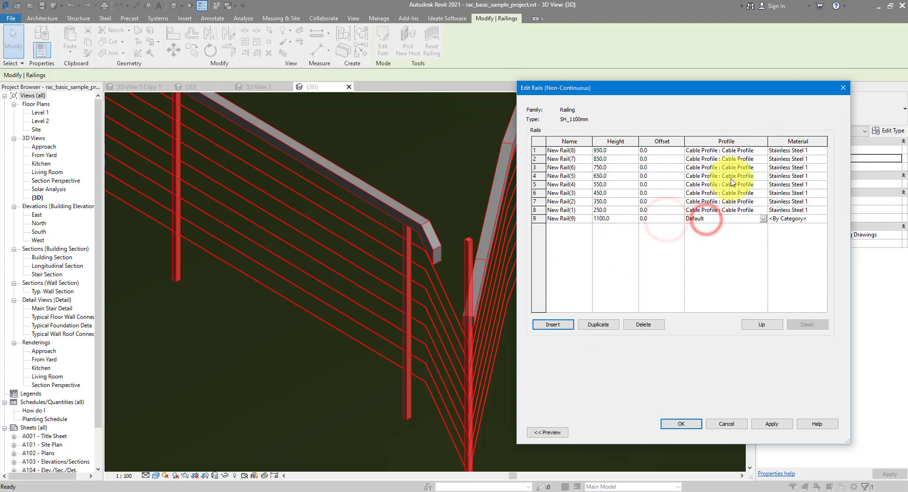
click(763, 219)
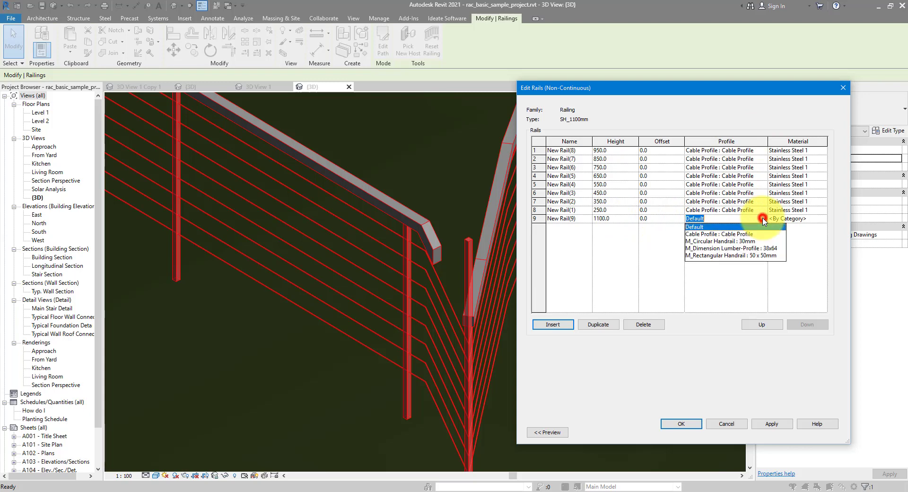
click(760, 256)
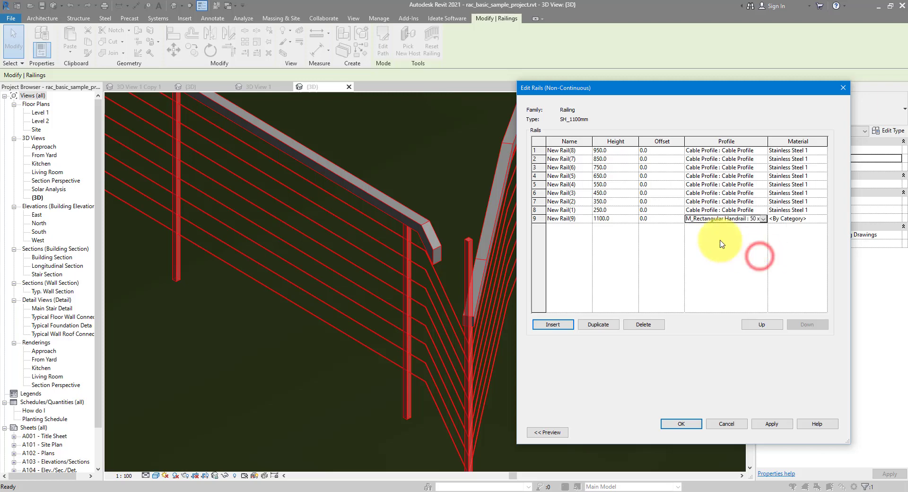
click(809, 201)
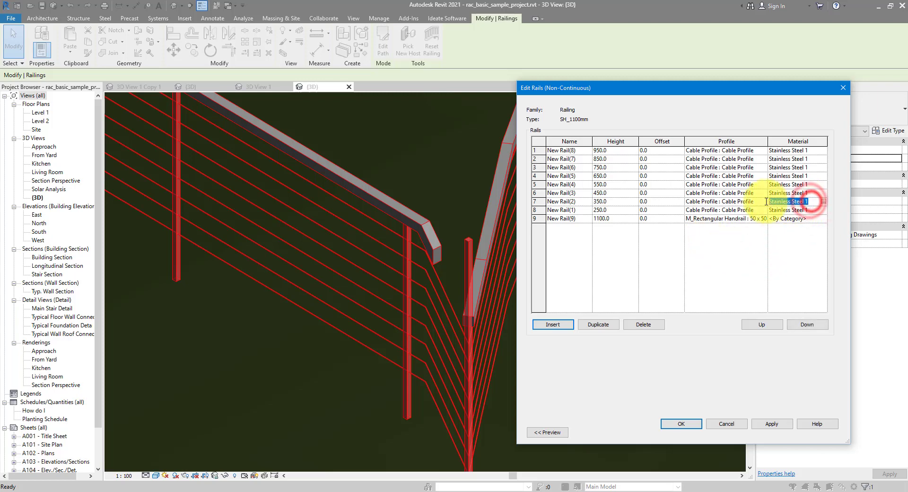
click(810, 218)
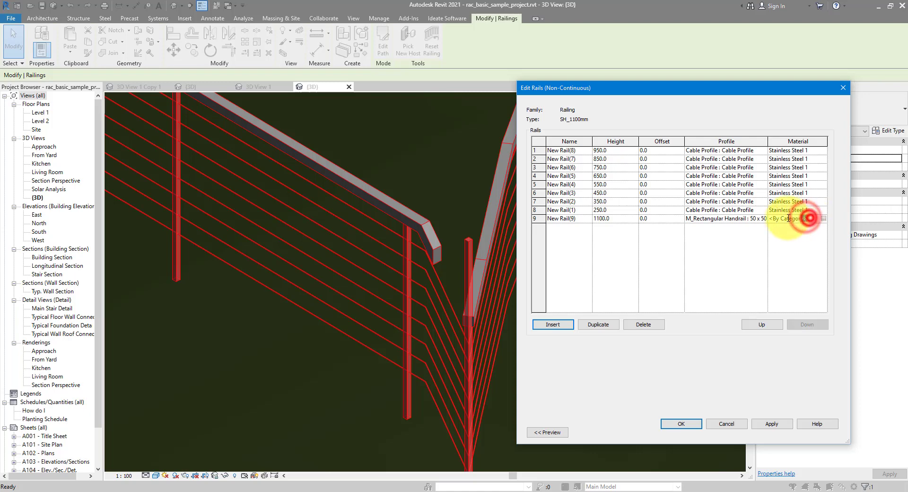
double_click(805, 218)
text(Stainless Steel 1)
click(783, 226)
click(682, 423)
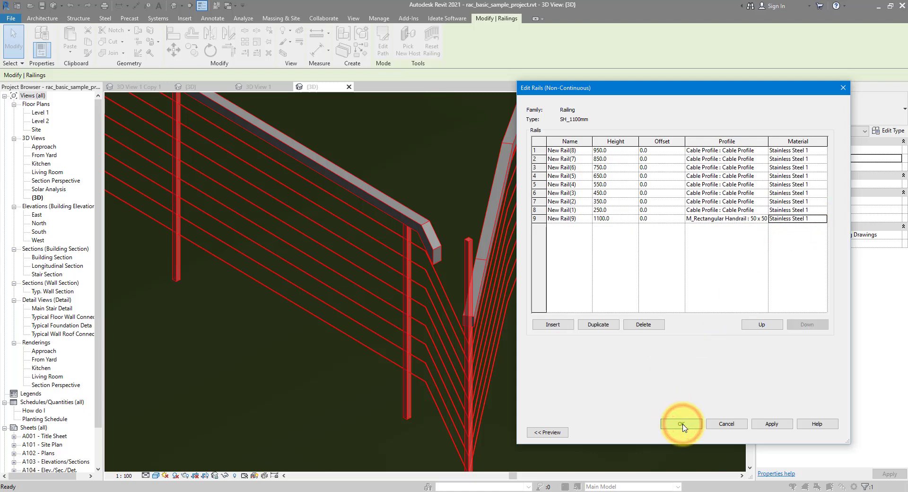
Apply the edited rail structure and inspect the new 50 x 50 top rail in 3D.
click(730, 432)
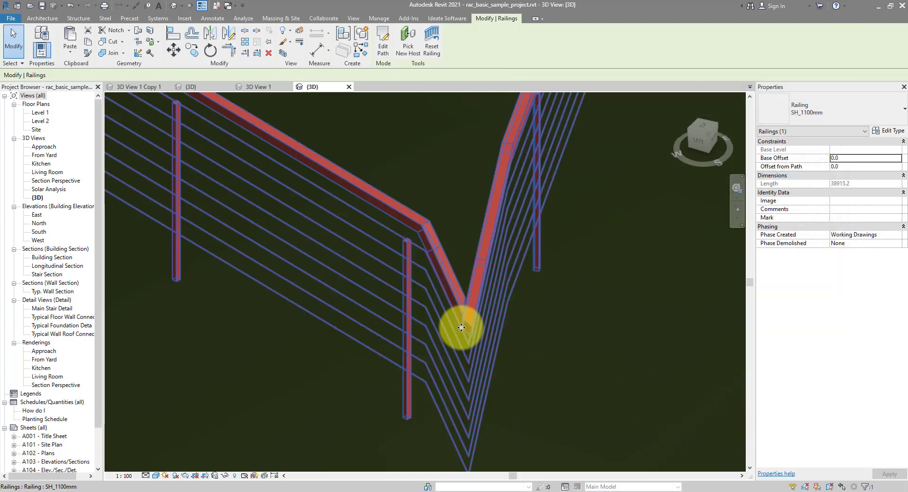
scroll(521, 328, up, 4)
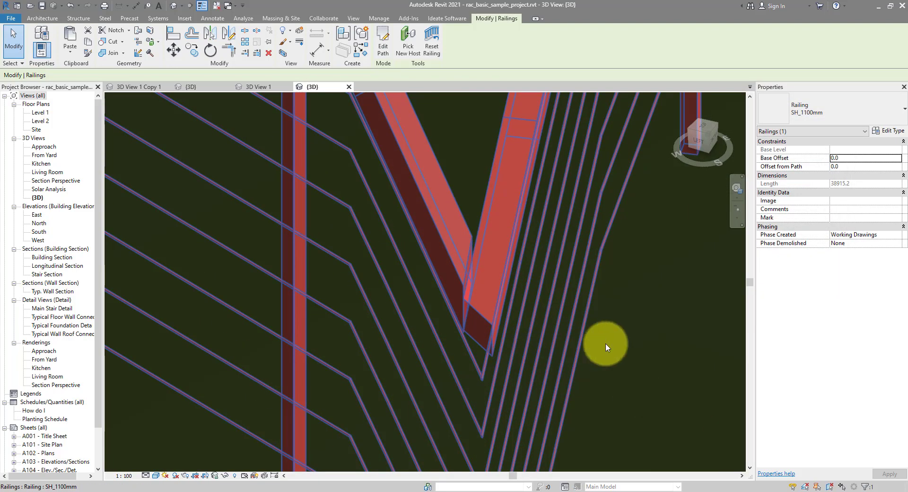
scroll(606, 341, down, 2)
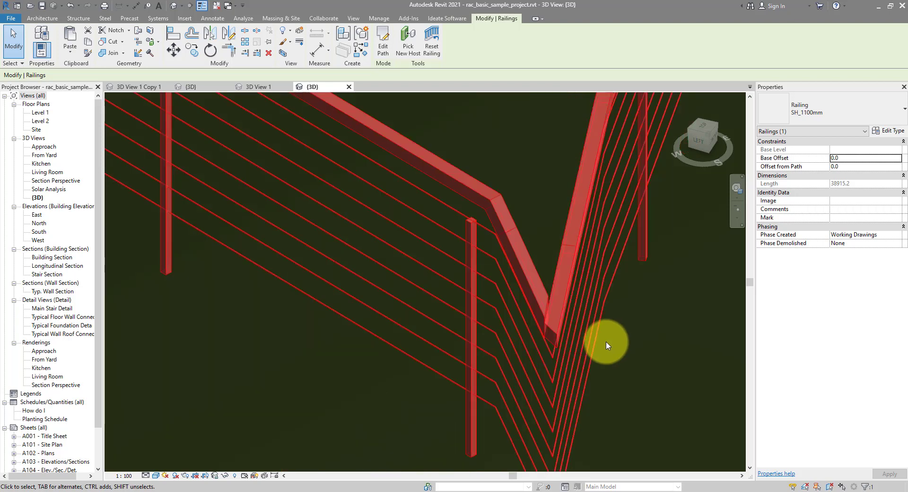
key(ctrl+1)
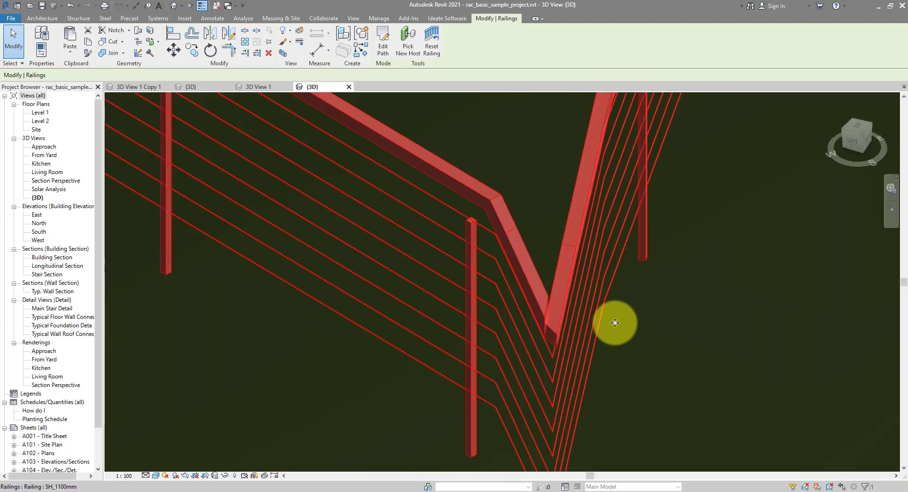
shift+middle_drag(615, 323, 498, 231)
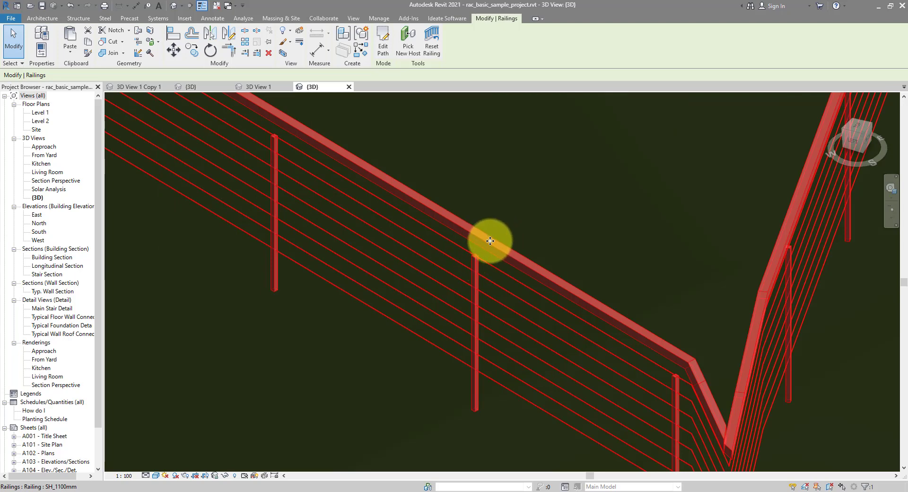
scroll(478, 280, up, 2)
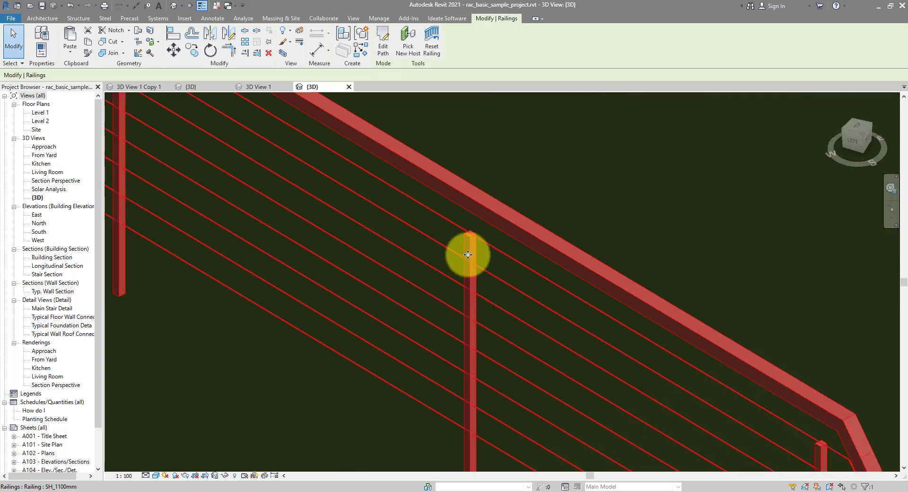
scroll(439, 283, down, 2)
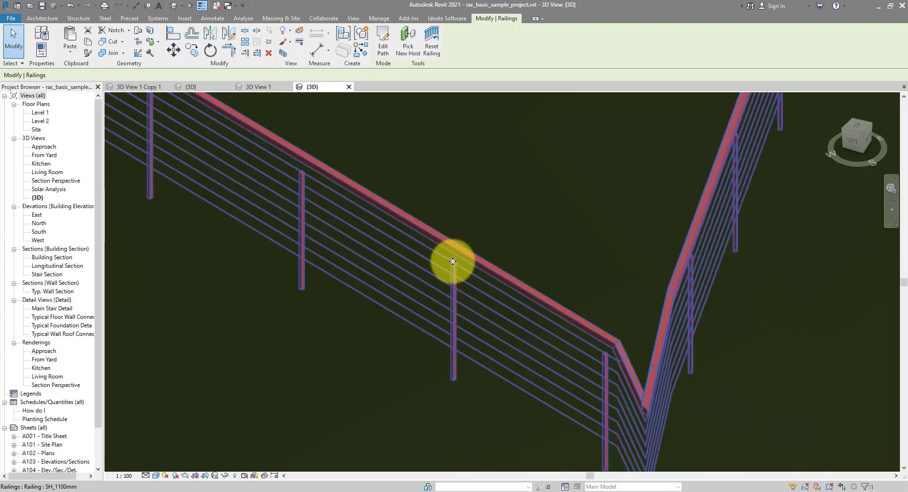
In the railing's baluster placement, attach the regular balusters' tops to New Rail(9).
click(453, 261)
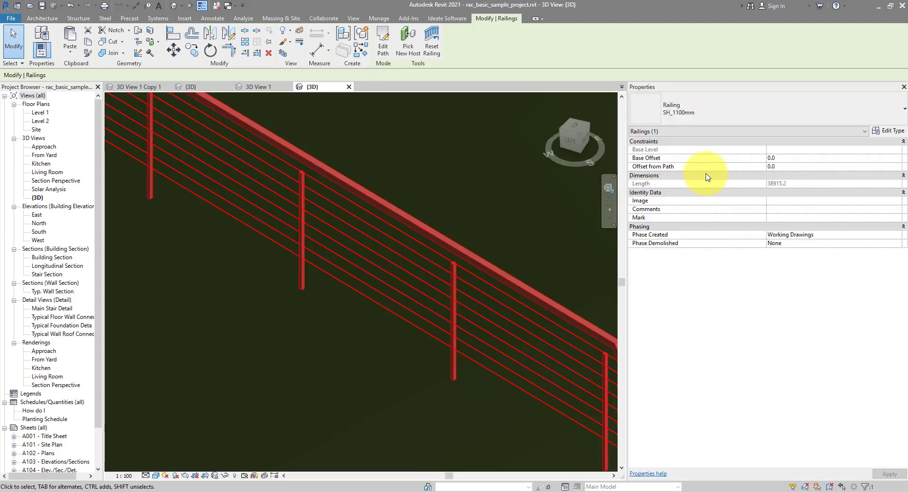
click(885, 131)
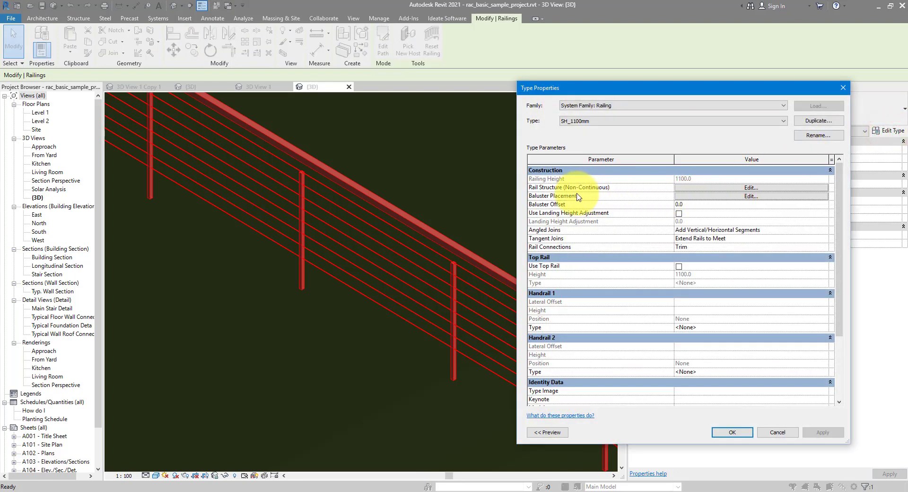
click(751, 196)
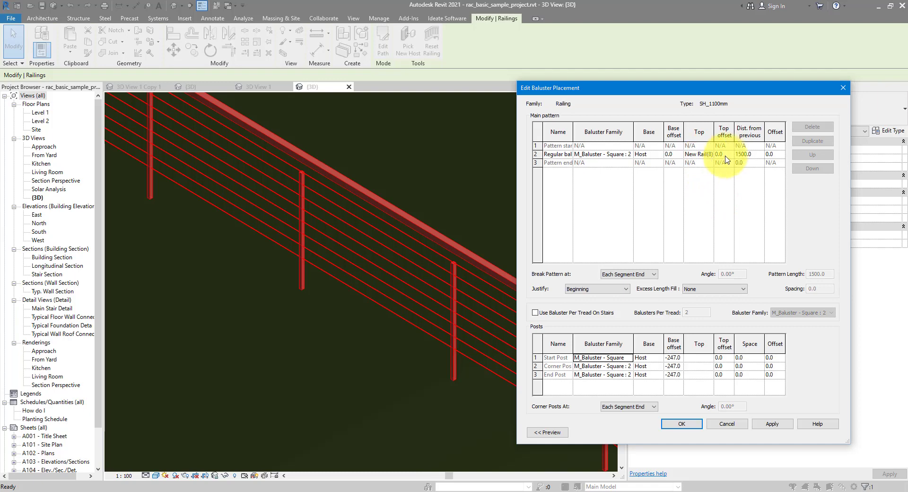
click(709, 155)
click(712, 155)
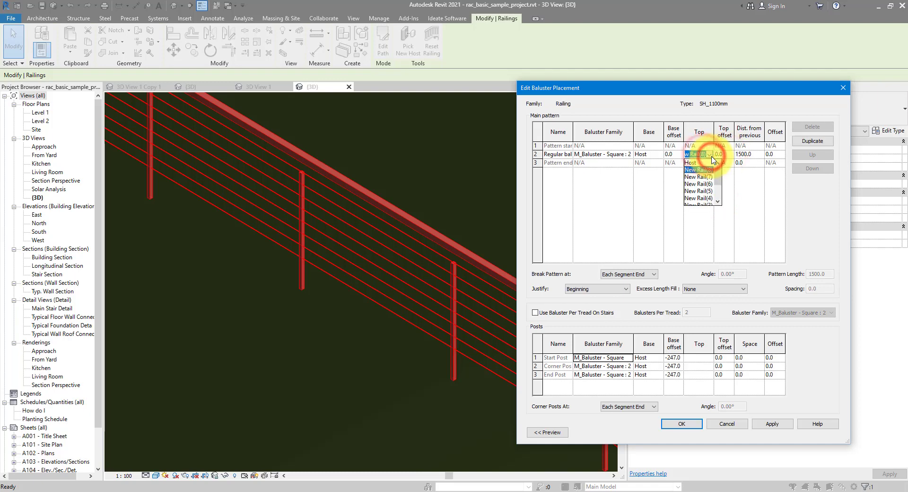
scroll(709, 184, down, 2)
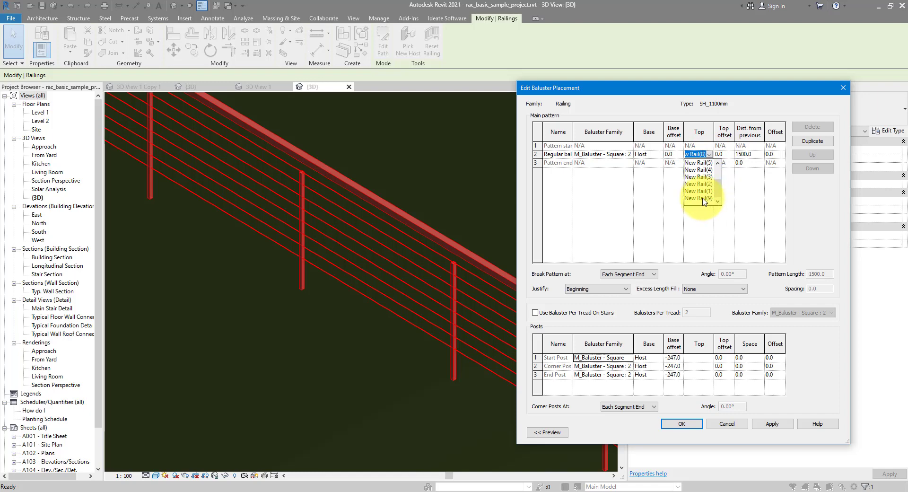
click(703, 198)
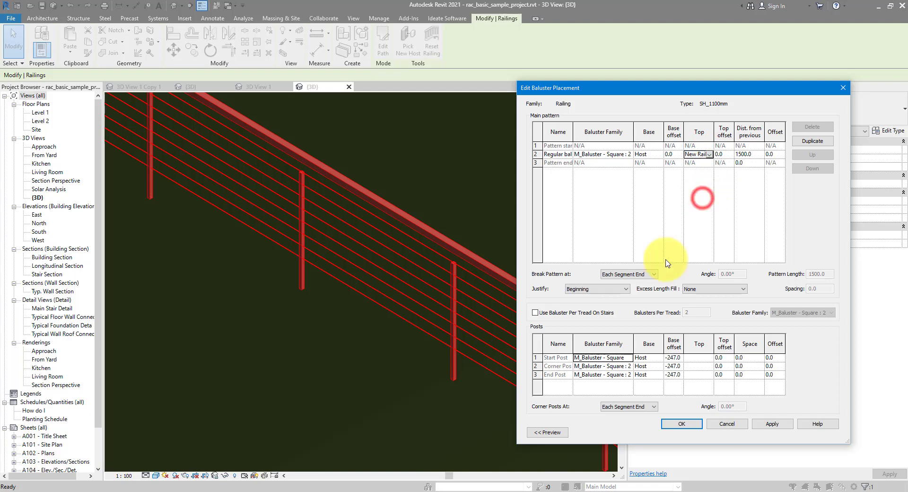
Attach the start, corner and end posts' tops to New Rail(9).
click(723, 363)
click(704, 359)
click(711, 360)
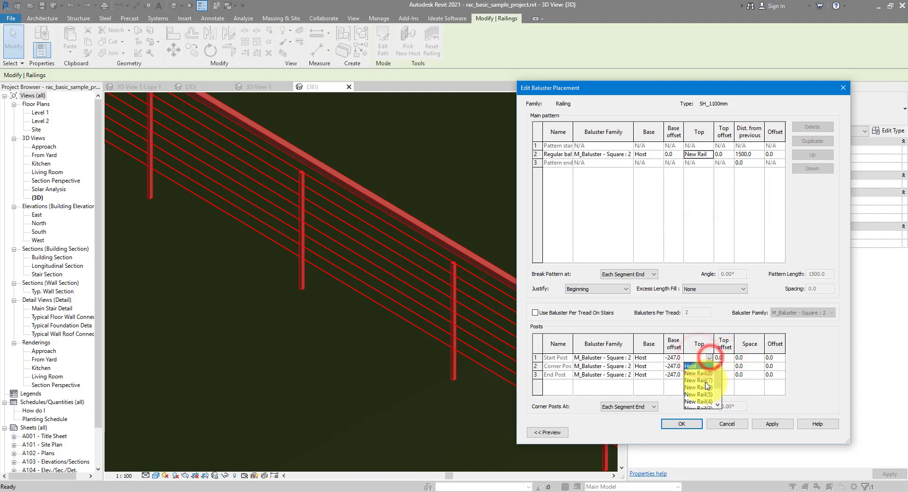
click(702, 401)
click(698, 366)
click(710, 366)
click(705, 410)
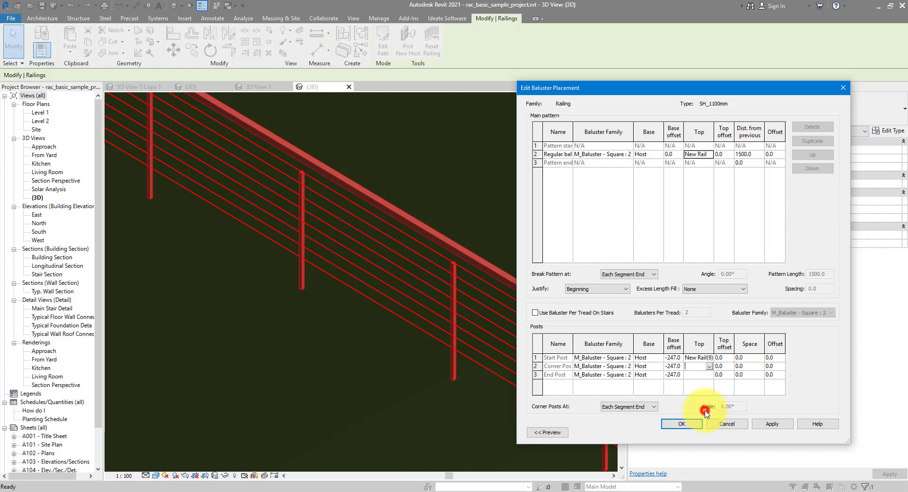
click(698, 375)
click(710, 374)
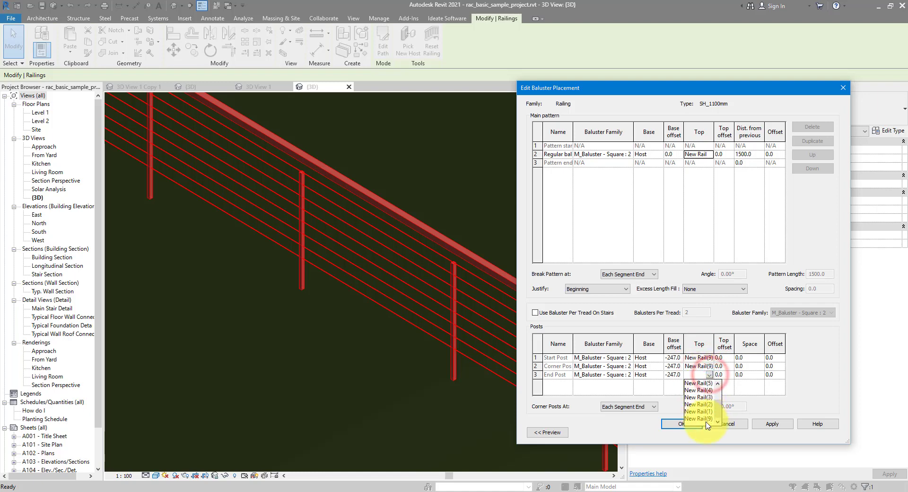
click(694, 416)
Confirm the baluster placement, accept the warning, and apply the type changes.
click(685, 425)
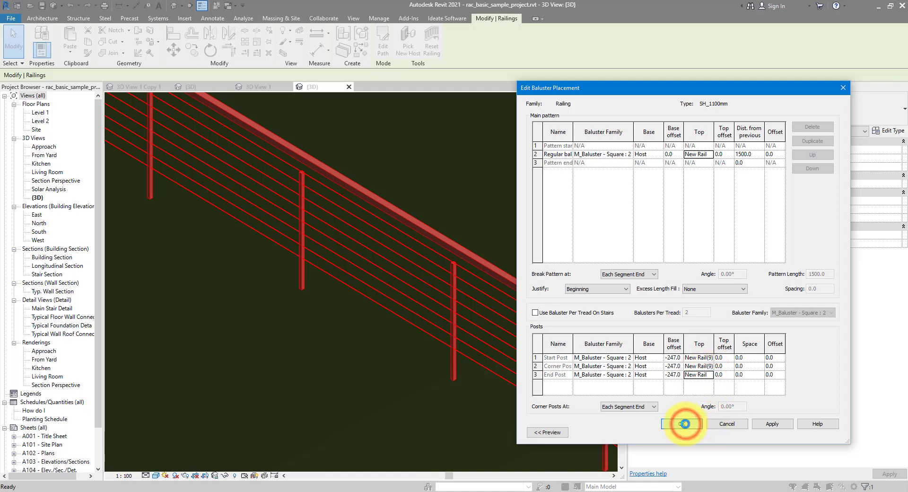
click(709, 298)
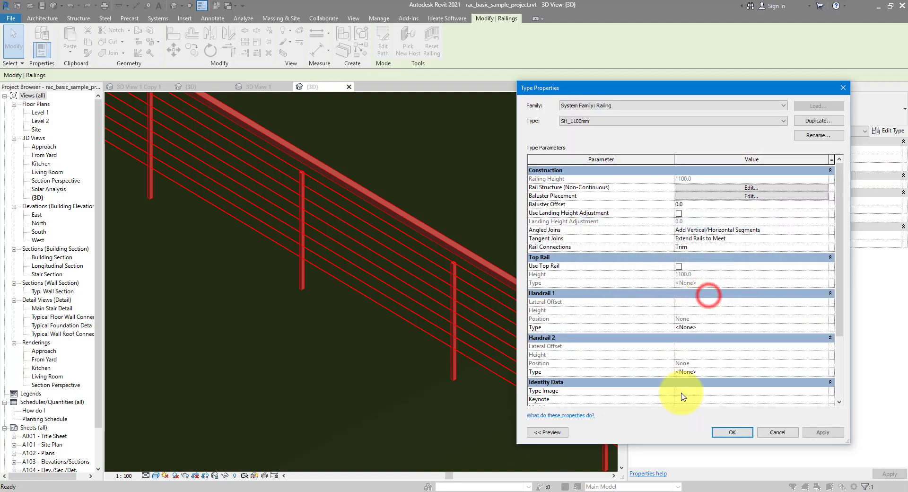
click(722, 432)
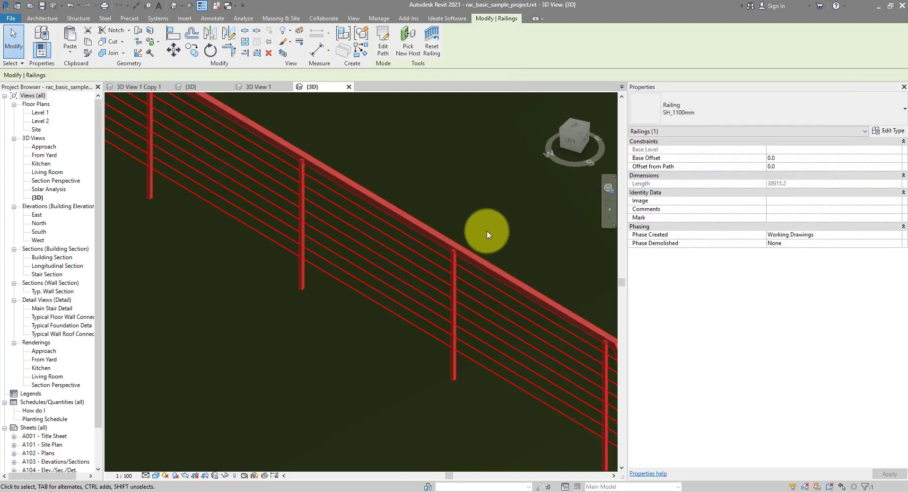
Deselect the railing and orbit and zoom in on it beside the tree columns.
shift+middle_drag(449, 233, 501, 229)
click(501, 229)
shift+middle_drag(569, 308, 414, 299)
scroll(399, 303, down, 4)
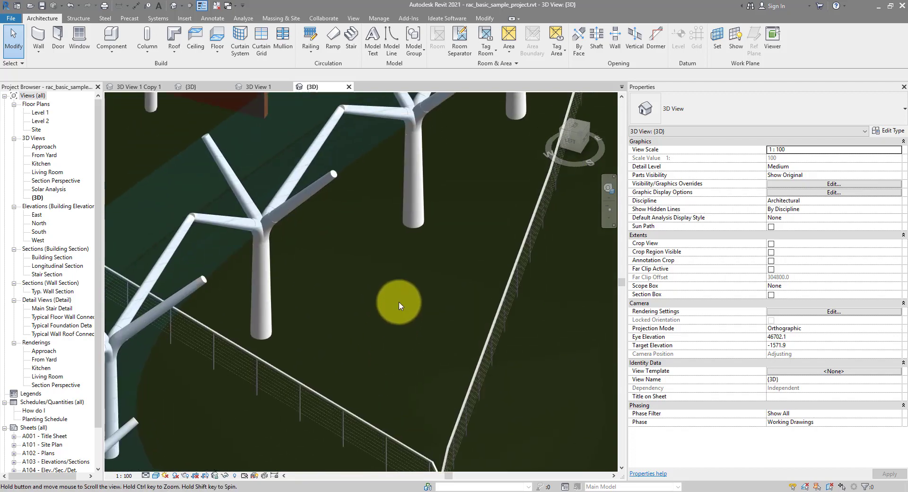
shift+middle_drag(399, 302, 254, 239)
scroll(235, 255, up, 5)
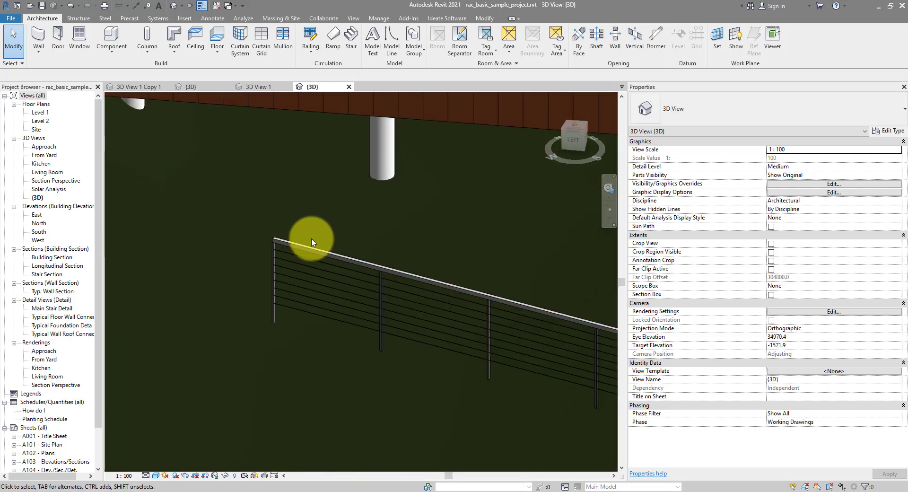
Keep the railing's baluster spacing at 1500.0 and close the type settings.
click(373, 266)
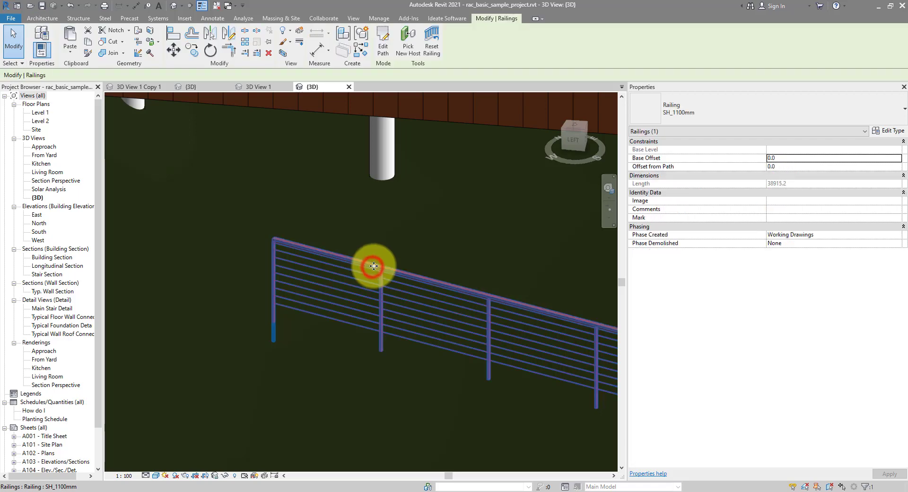
click(885, 131)
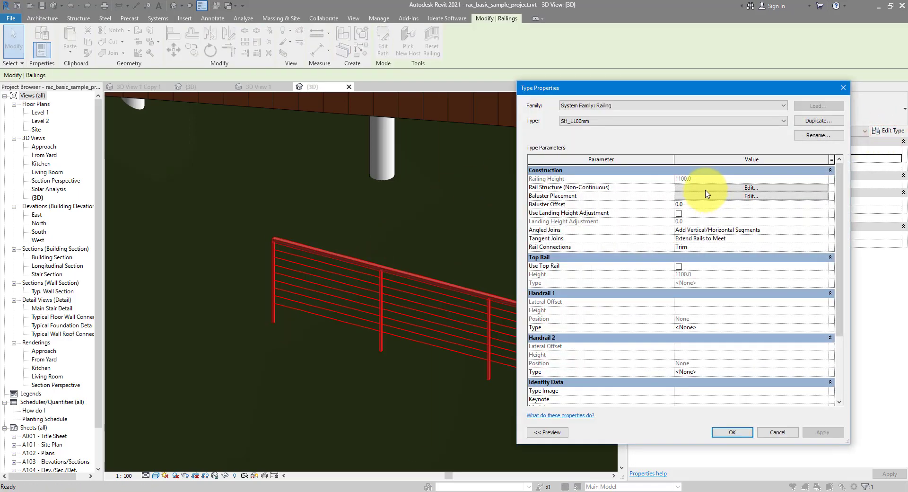
click(697, 197)
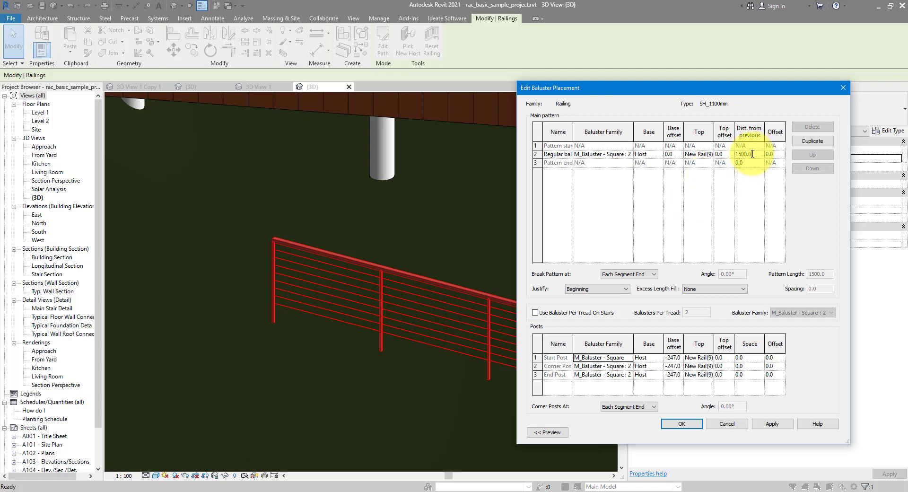
key(Return)
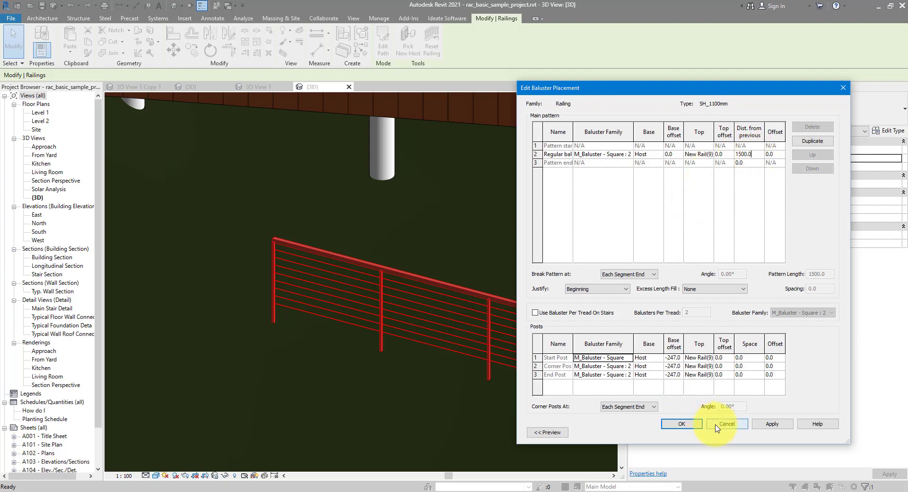
click(715, 427)
click(765, 432)
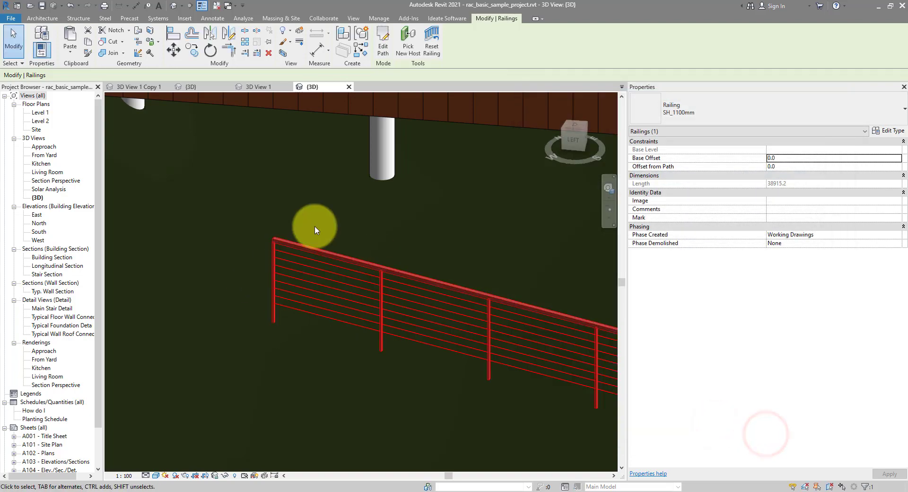
Orbit and zoom to inspect the reattached balusters, then zoom out to show both runs and the building.
shift+middle_drag(314, 226, 456, 272)
scroll(456, 271, up, 2)
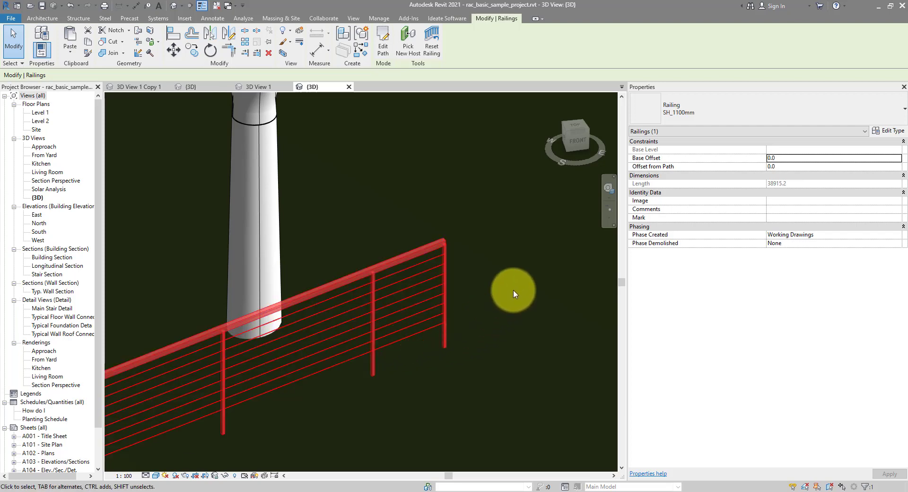
scroll(412, 322, down, 4)
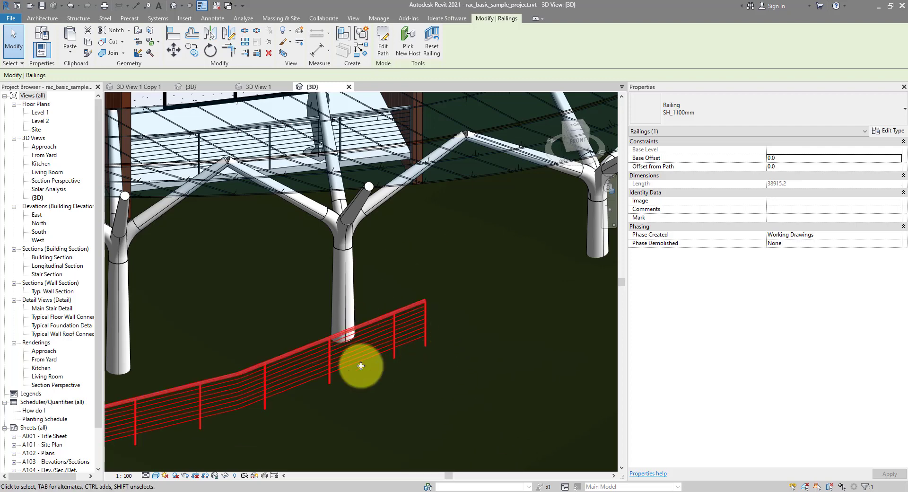
scroll(466, 344, down, 3)
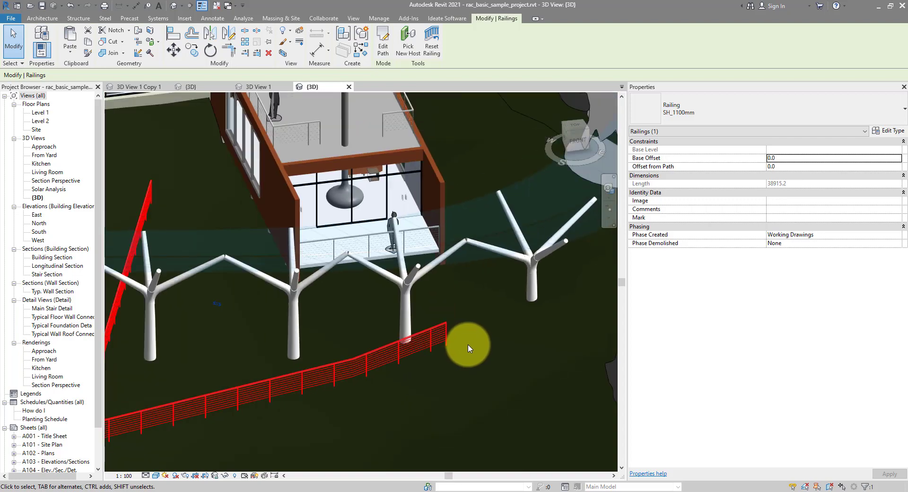
Edit the V-shaped railing's path sketch and flip its direction.
click(384, 56)
scroll(522, 359, down, 2)
scroll(515, 356, up, 4)
scroll(492, 340, down, 2)
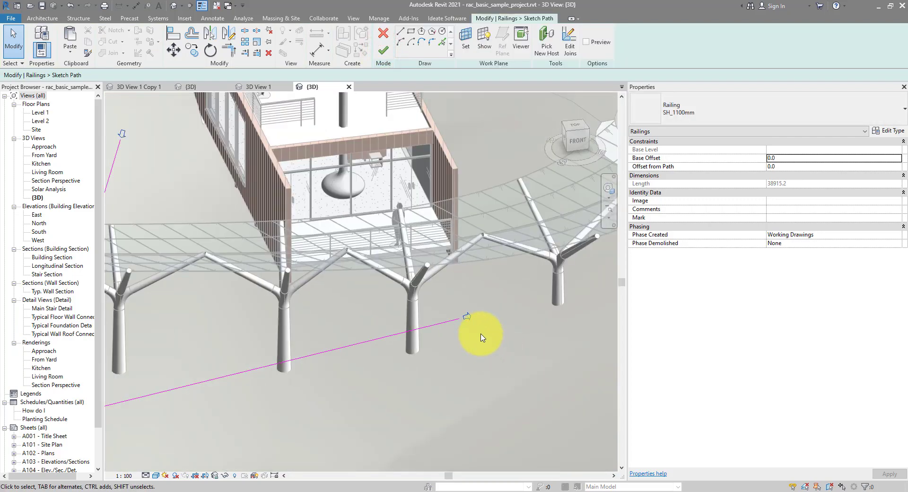
scroll(559, 367, up, 3)
scroll(543, 356, down, 2)
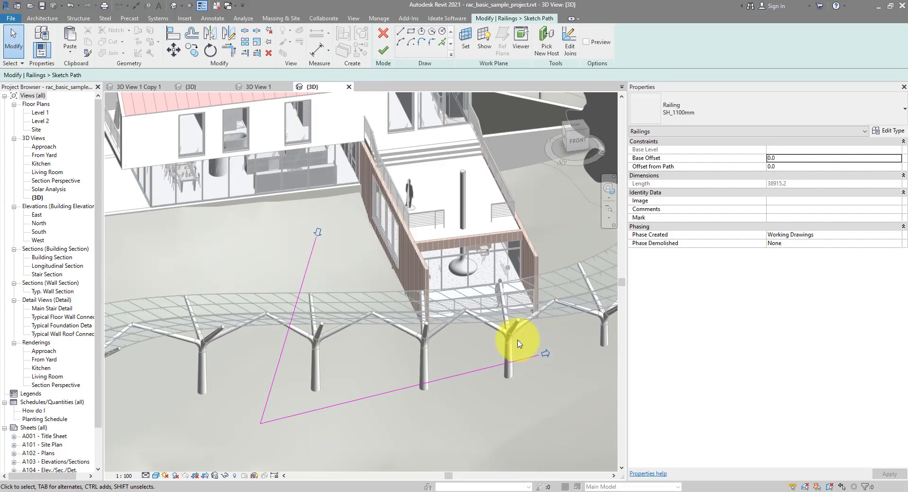
click(319, 233)
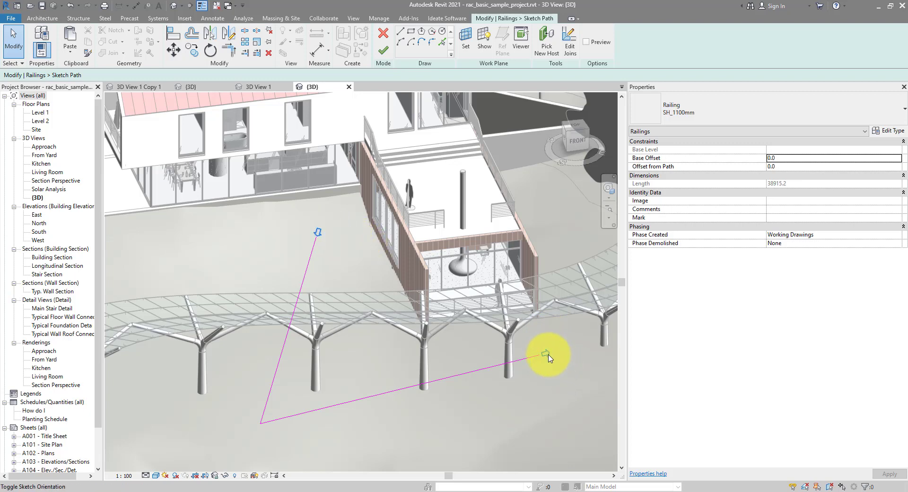
click(546, 355)
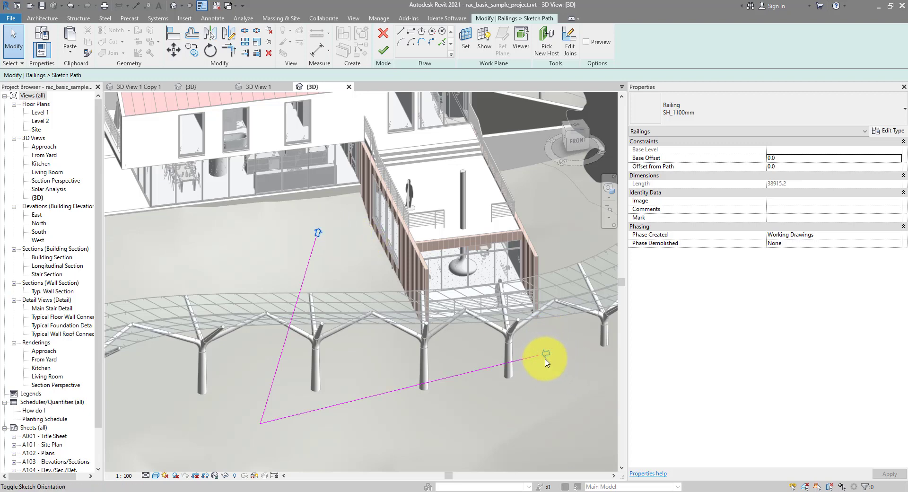
click(547, 353)
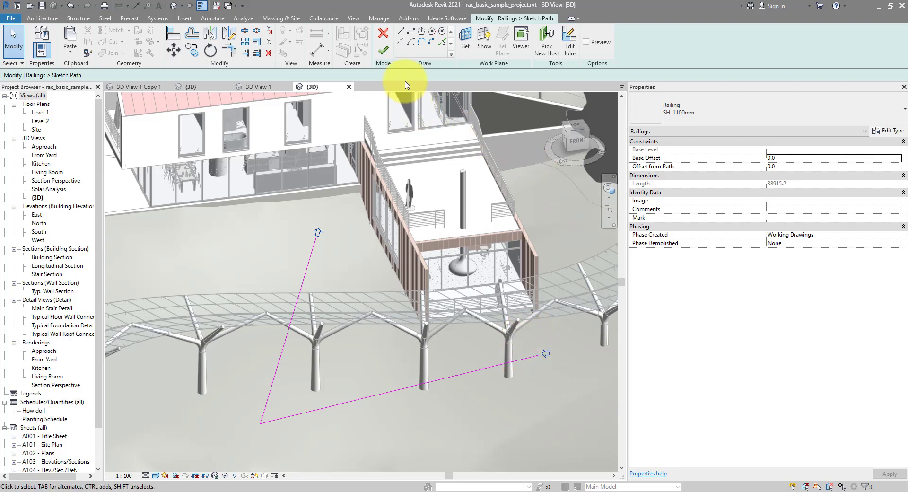
Finish the path edit and view the rebuilt V-shaped railing beside the covered walkway.
click(383, 51)
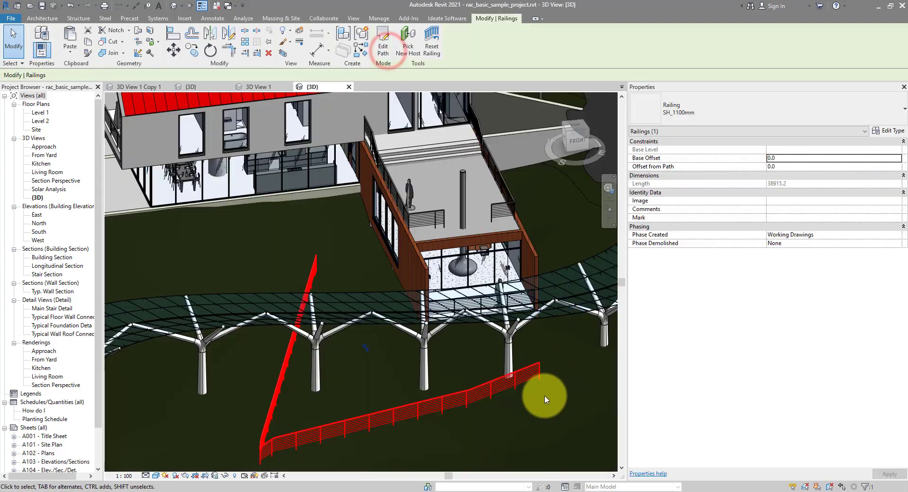
scroll(541, 399, up, 5)
middle_drag(526, 316, 530, 335)
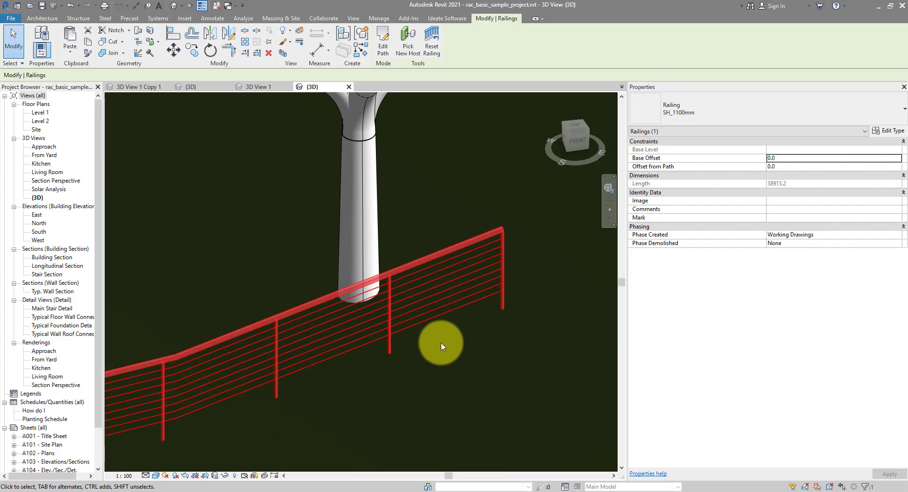
scroll(438, 341, down, 5)
shift+middle_drag(436, 341, 510, 365)
scroll(506, 346, down, 4)
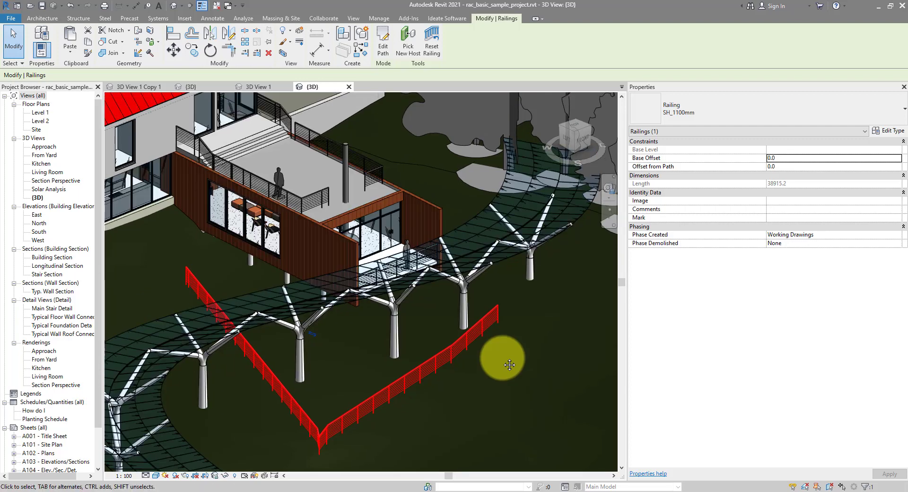